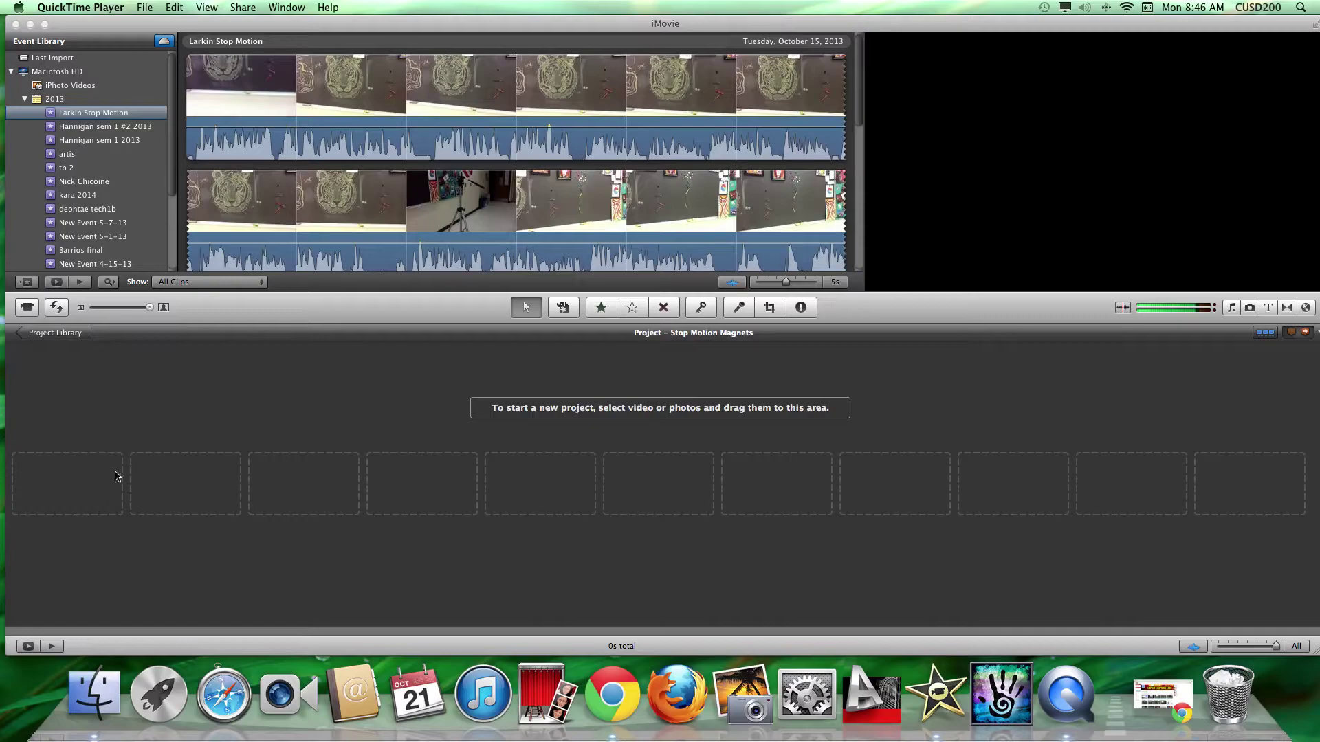
Bring iMovie forward and play the Larkin Stop Motion tiger event footage in the viewer.
click(153, 23)
click(82, 8)
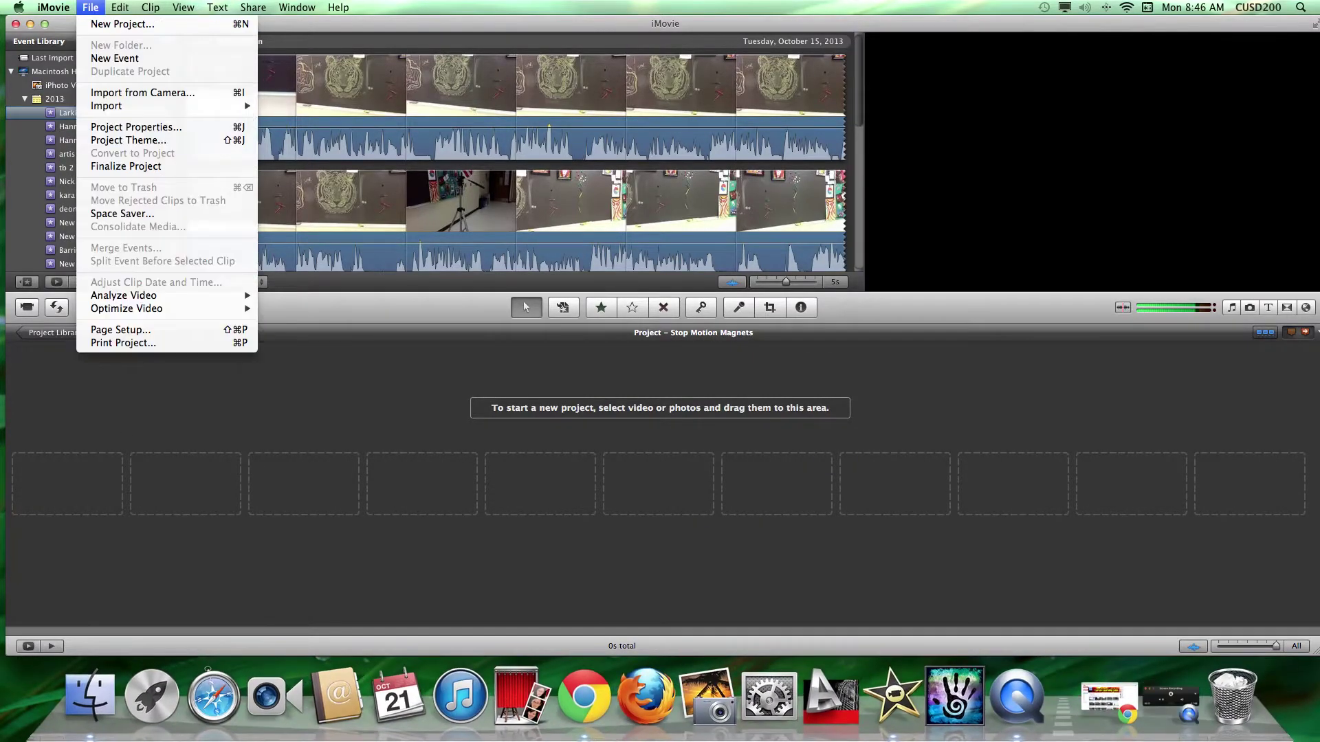
click(165, 421)
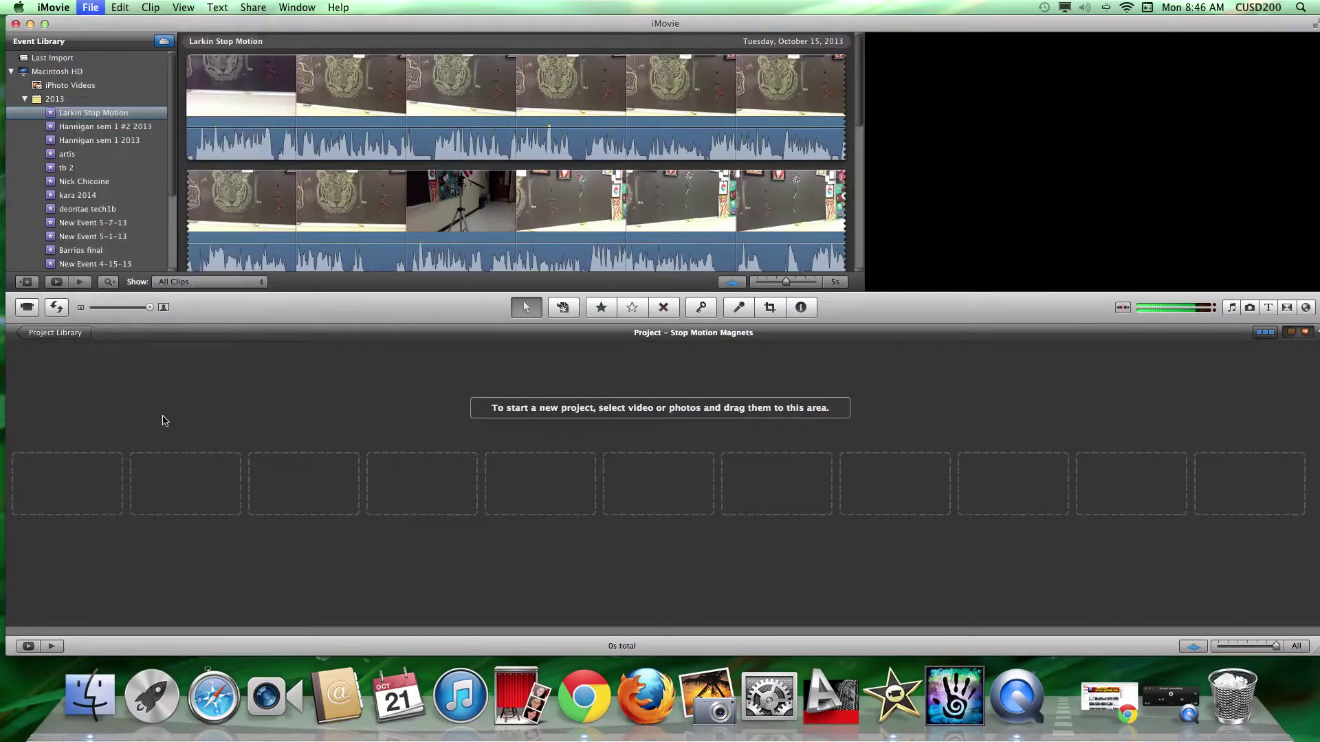
key(space)
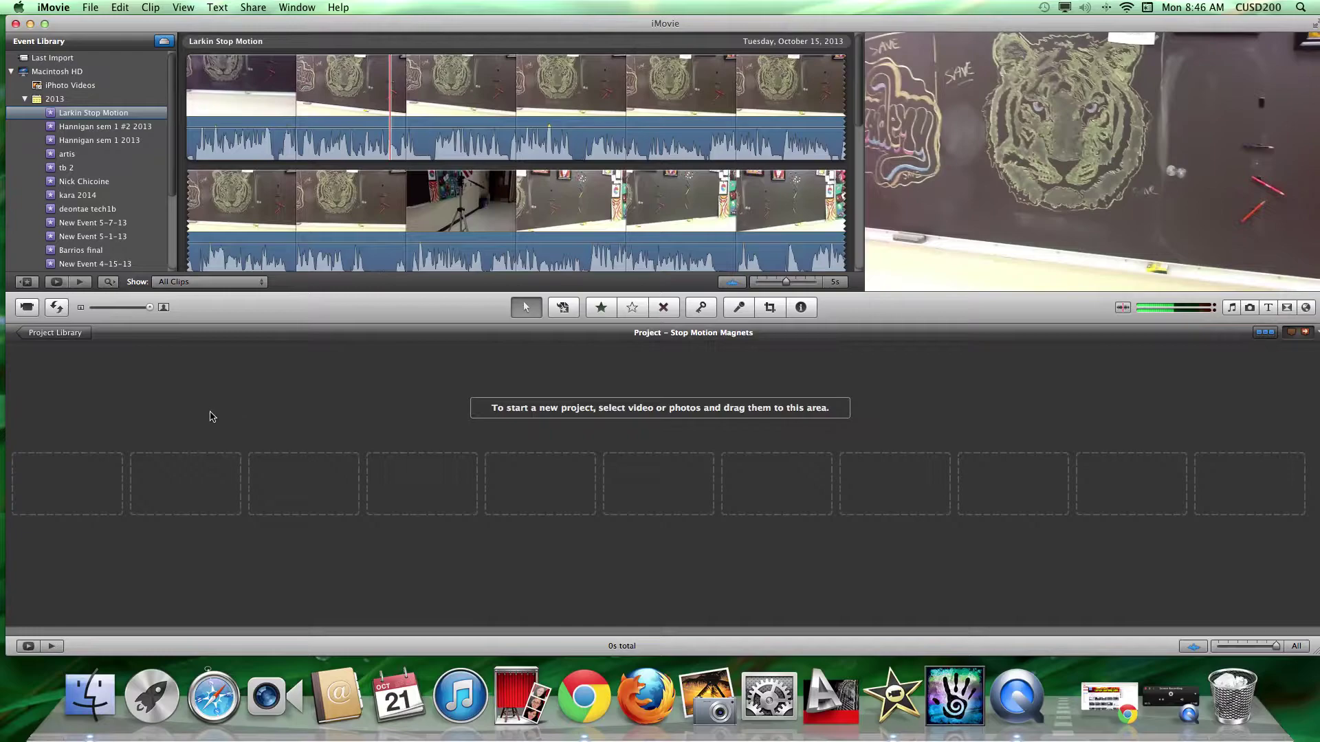
Set Project Properties to Fit in Frame photo placement with a 1.0 s photo duration.
right_click(92, 395)
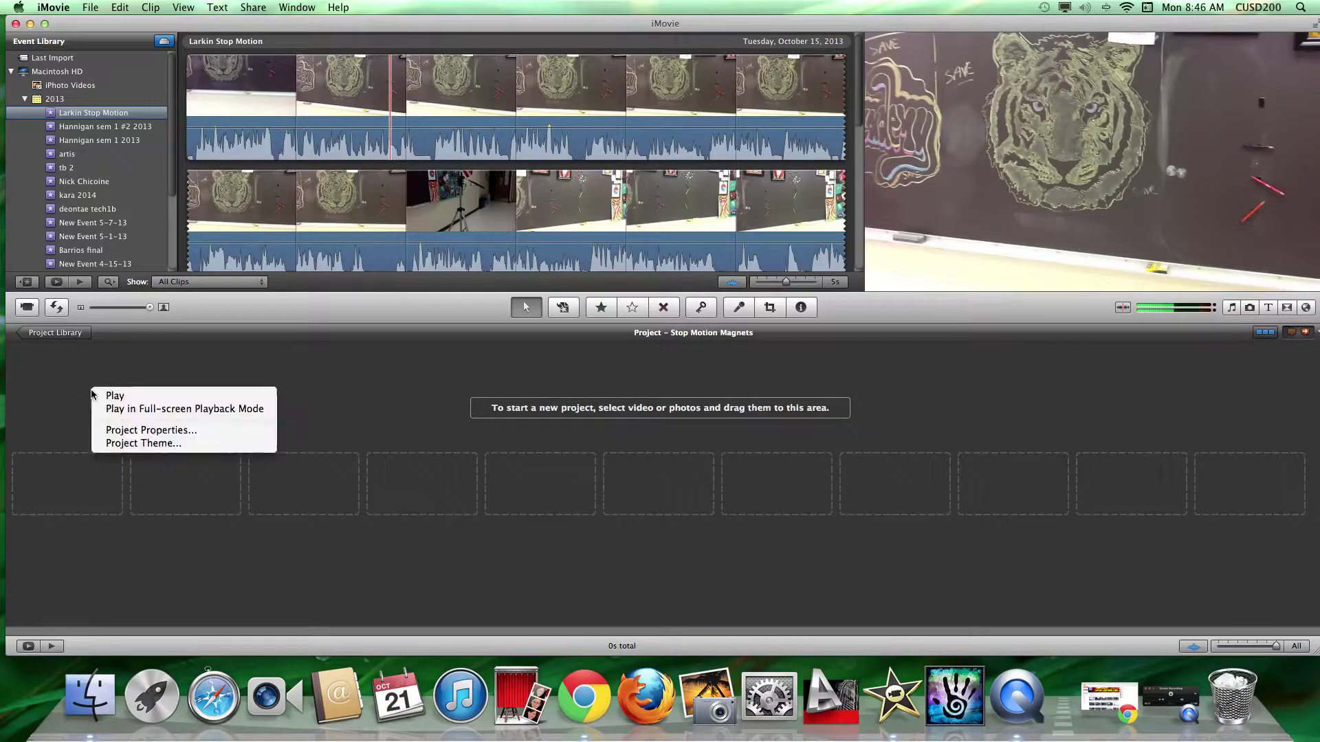
click(118, 432)
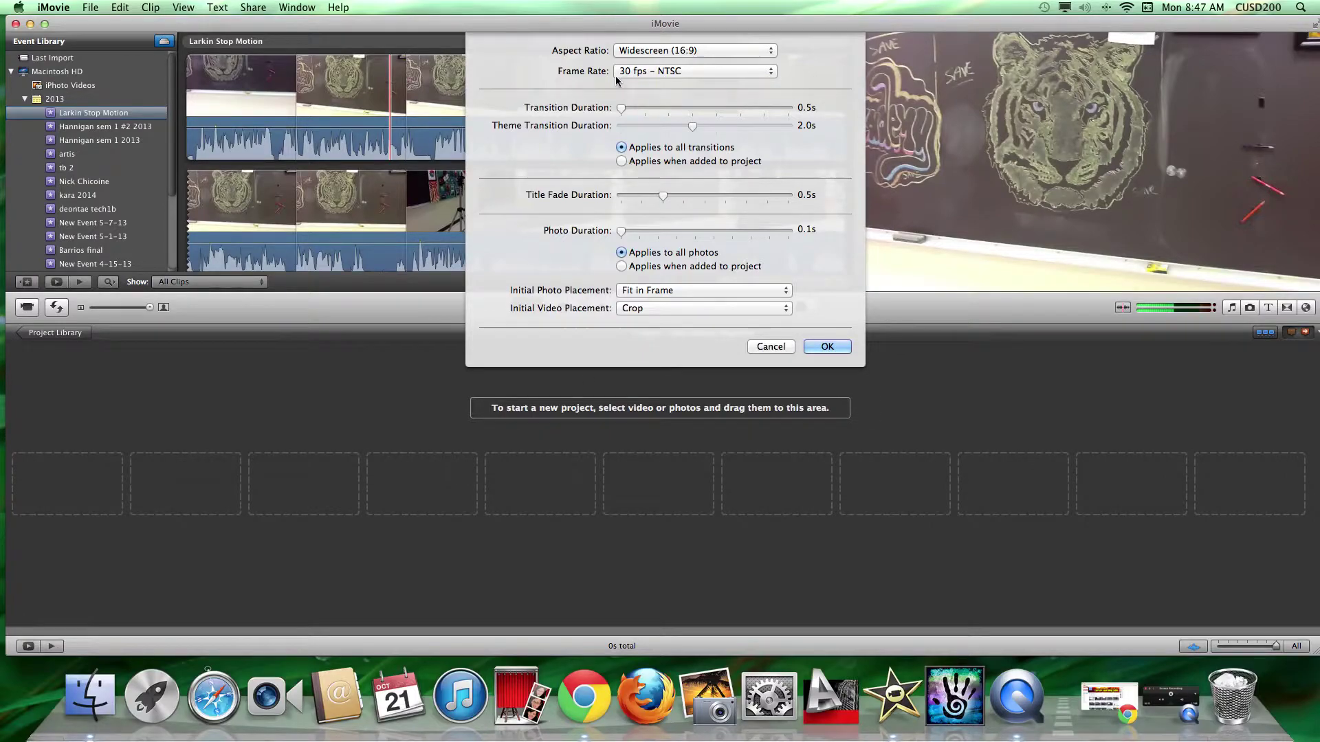
key(ctrl+Up)
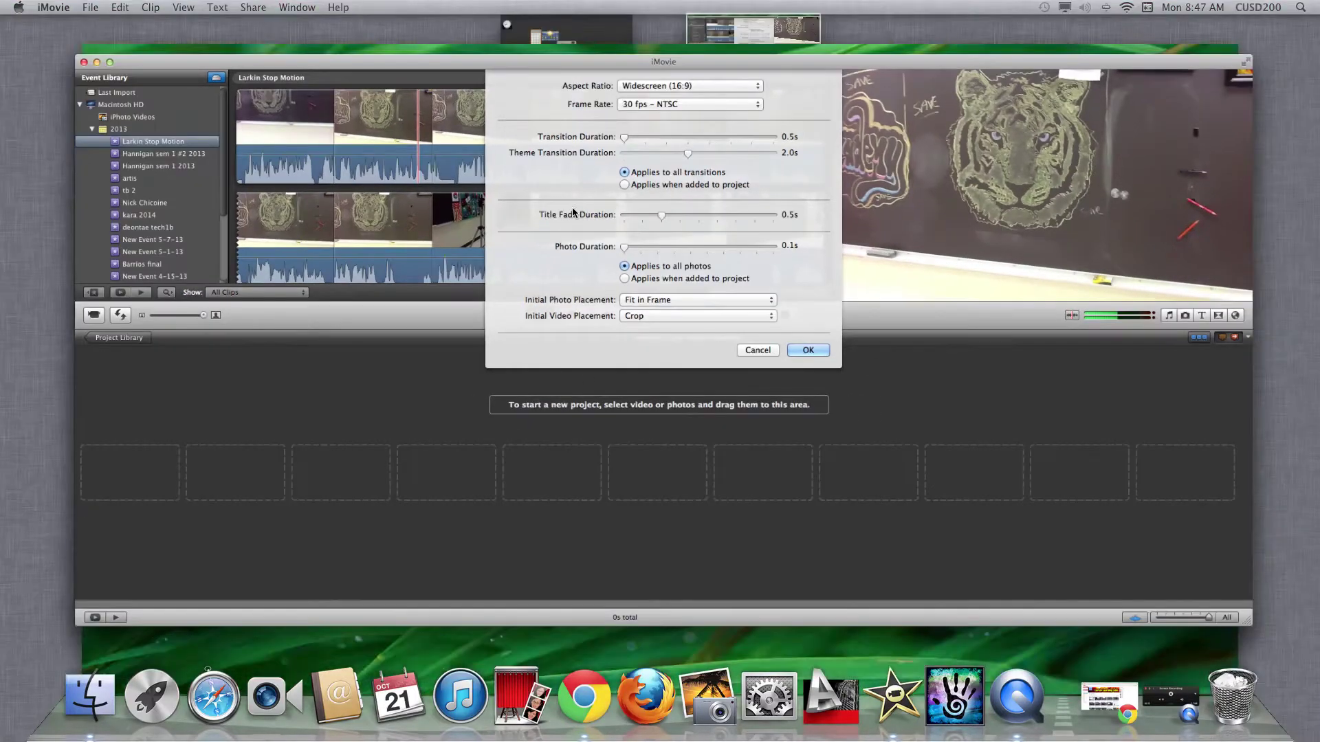
click(490, 206)
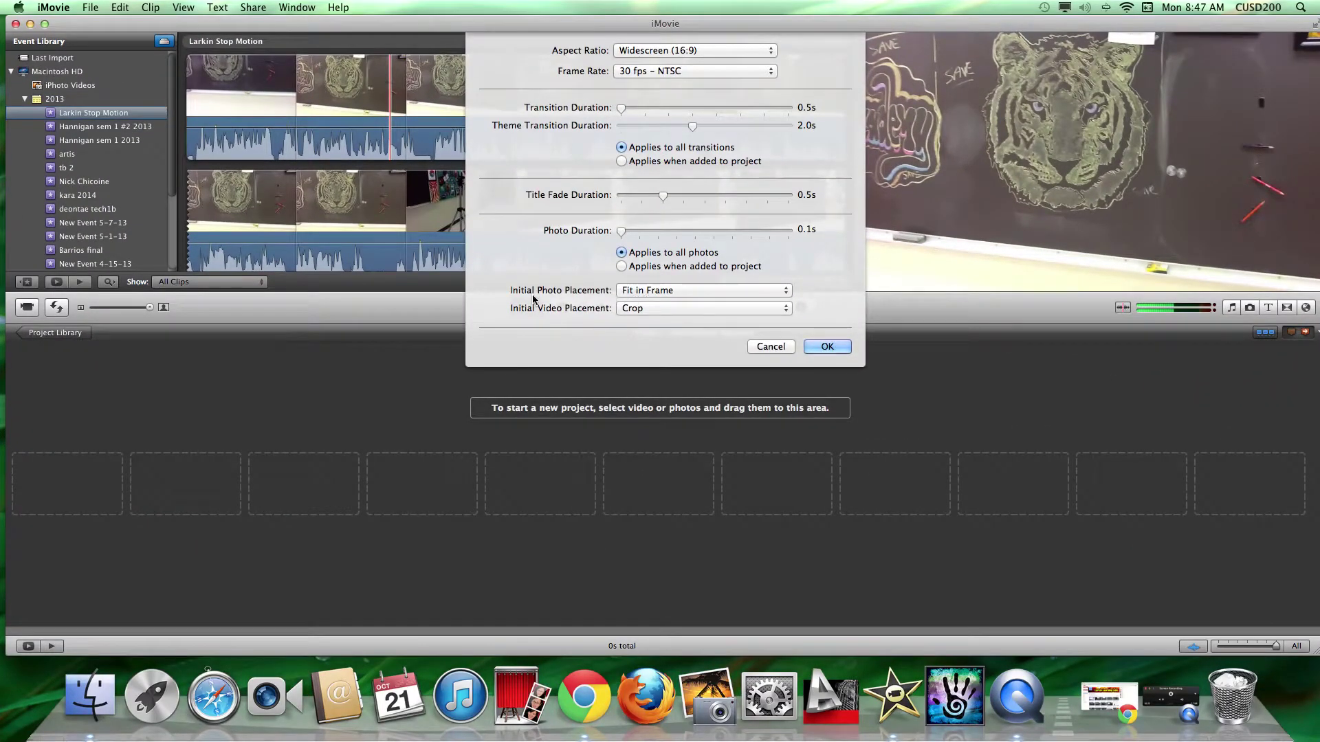
click(675, 291)
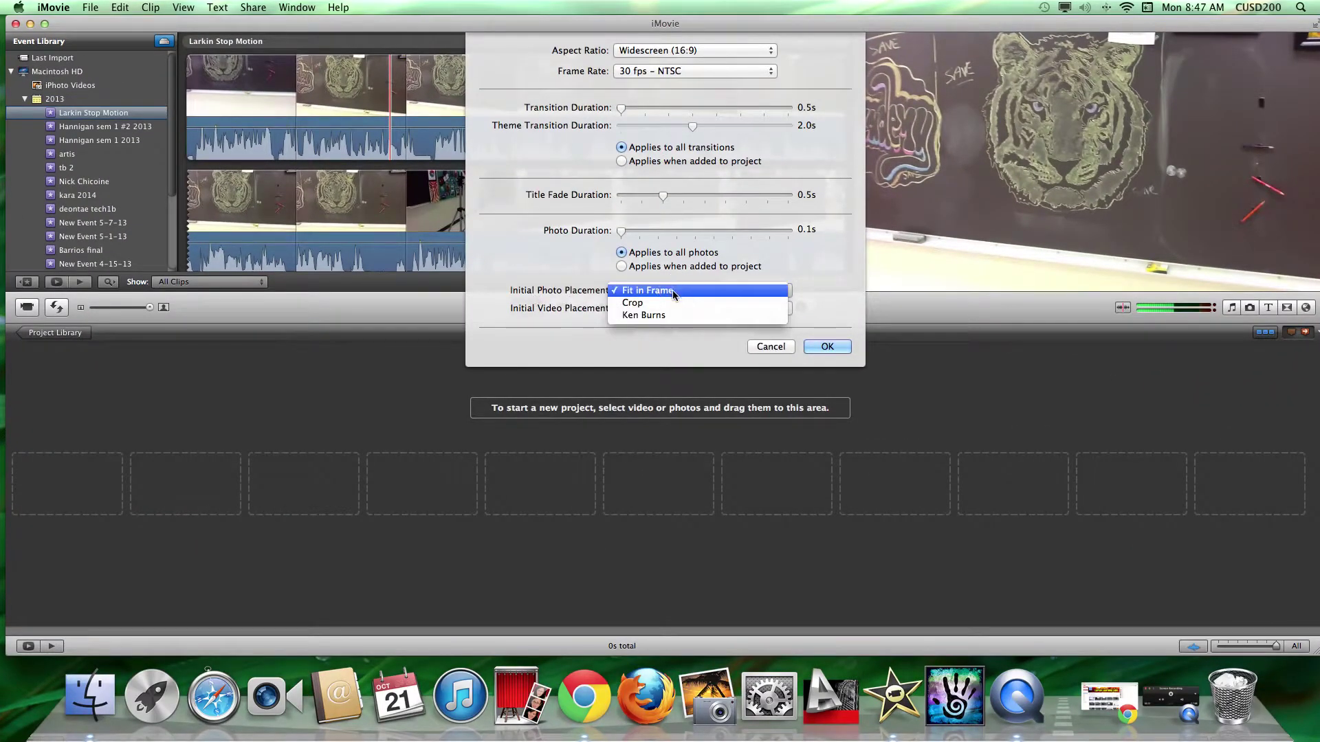
click(673, 316)
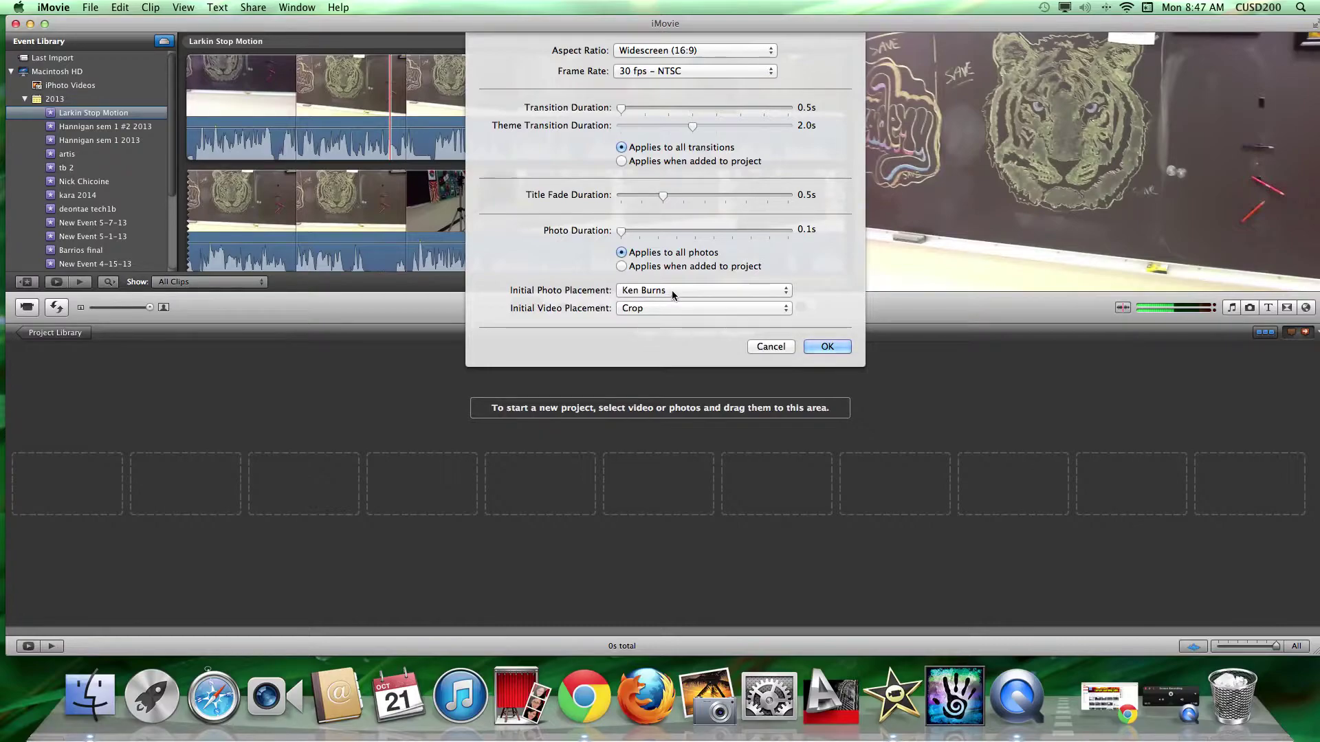
click(671, 290)
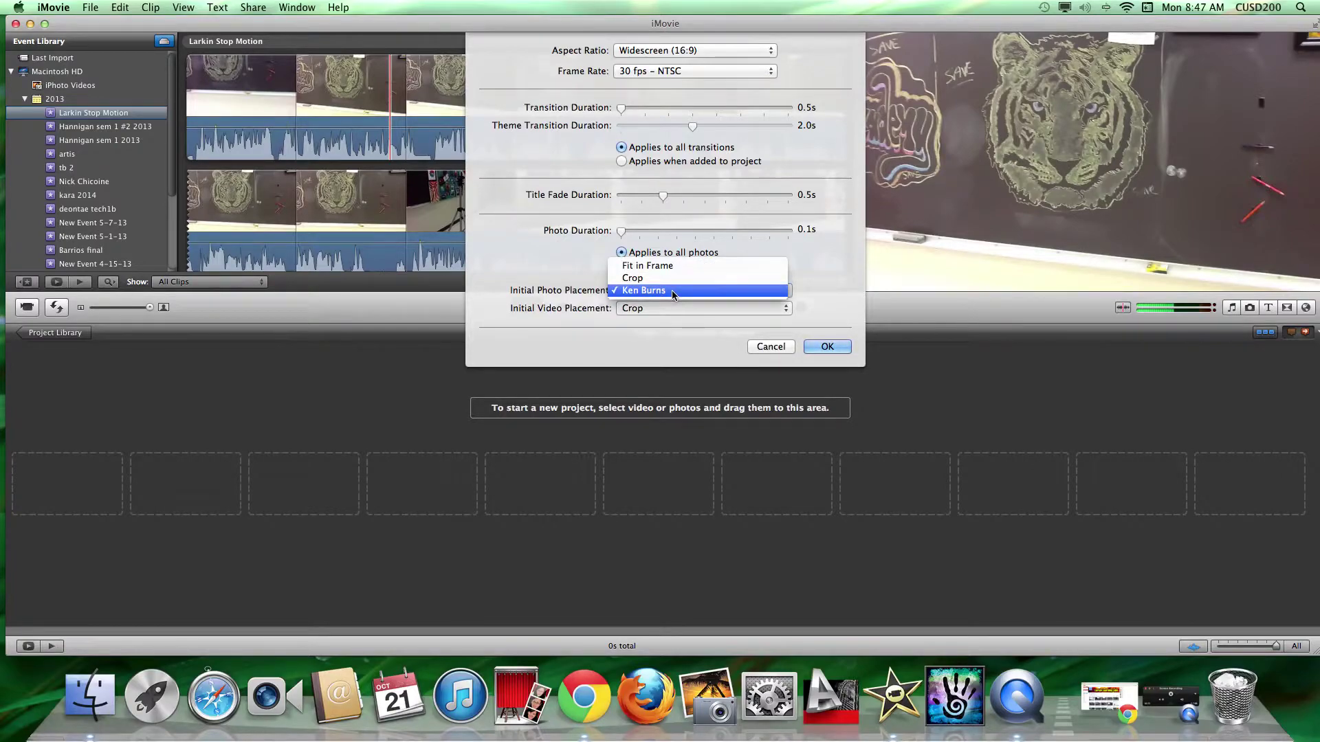
click(675, 267)
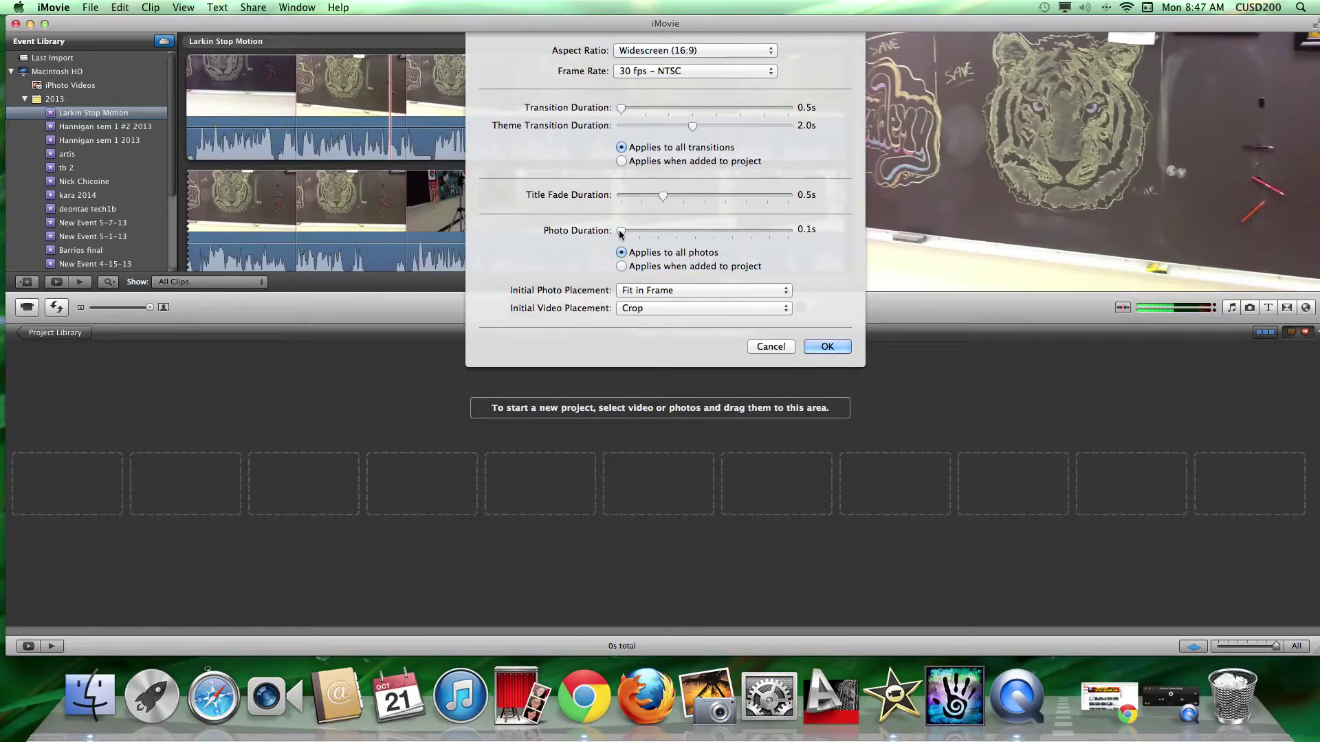
mouse_move(622, 233)
mouse_down()
mouse_move(677, 233)
mouse_move(597, 237)
mouse_up()
click(828, 347)
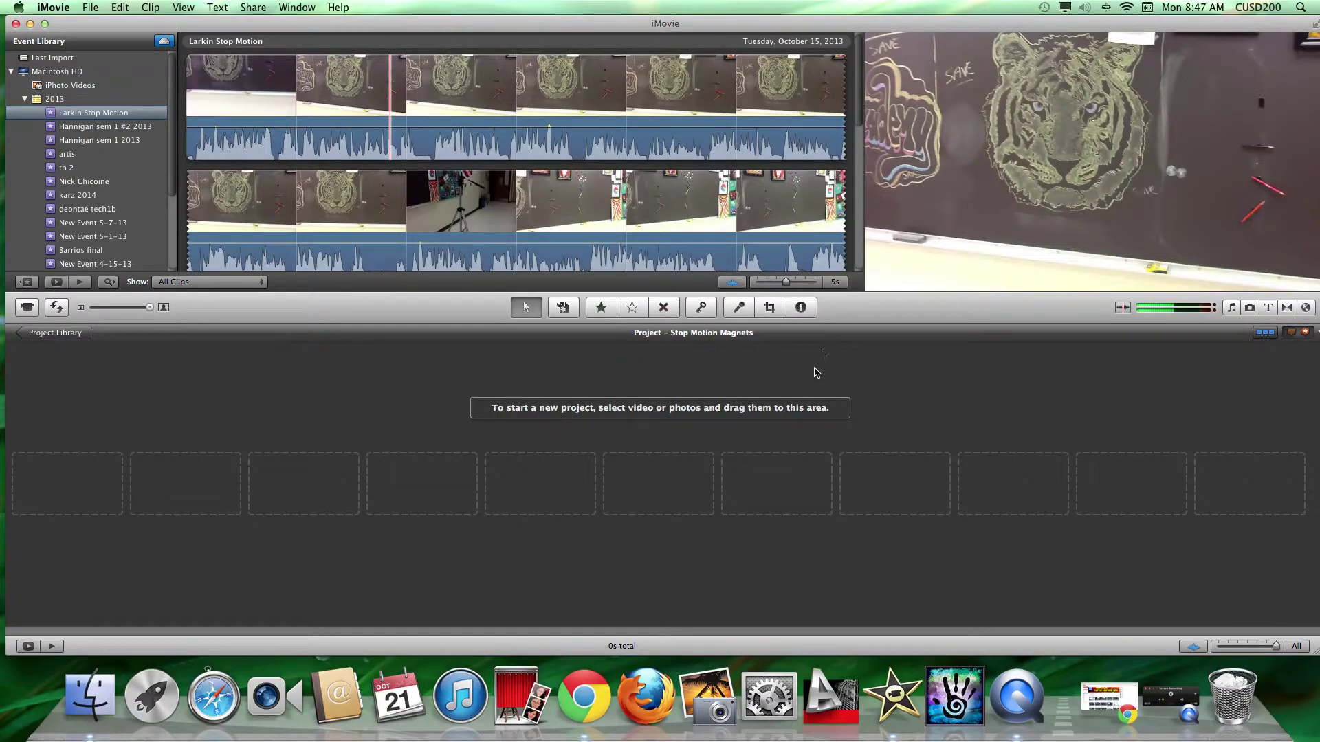
Open the stop-motion event's 140 photos under Events and scroll back up to IMG_0038.
click(1250, 309)
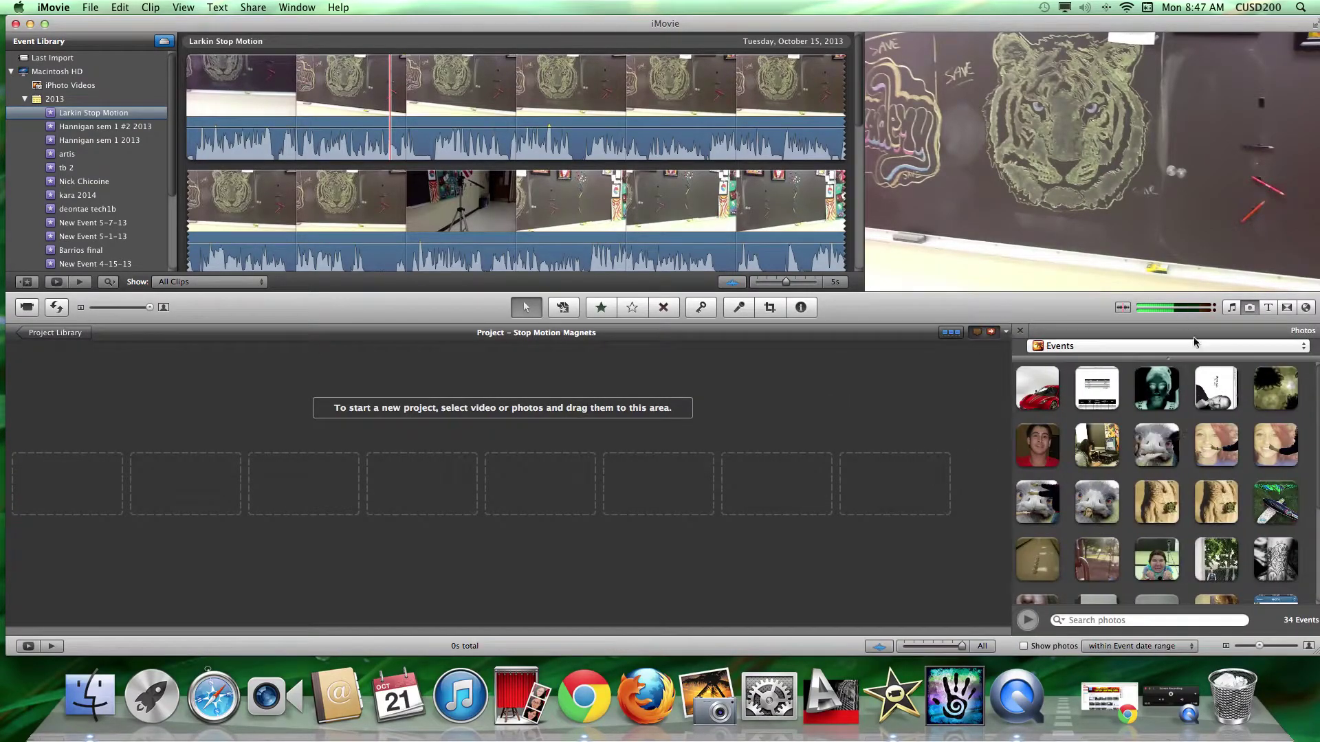
click(1298, 348)
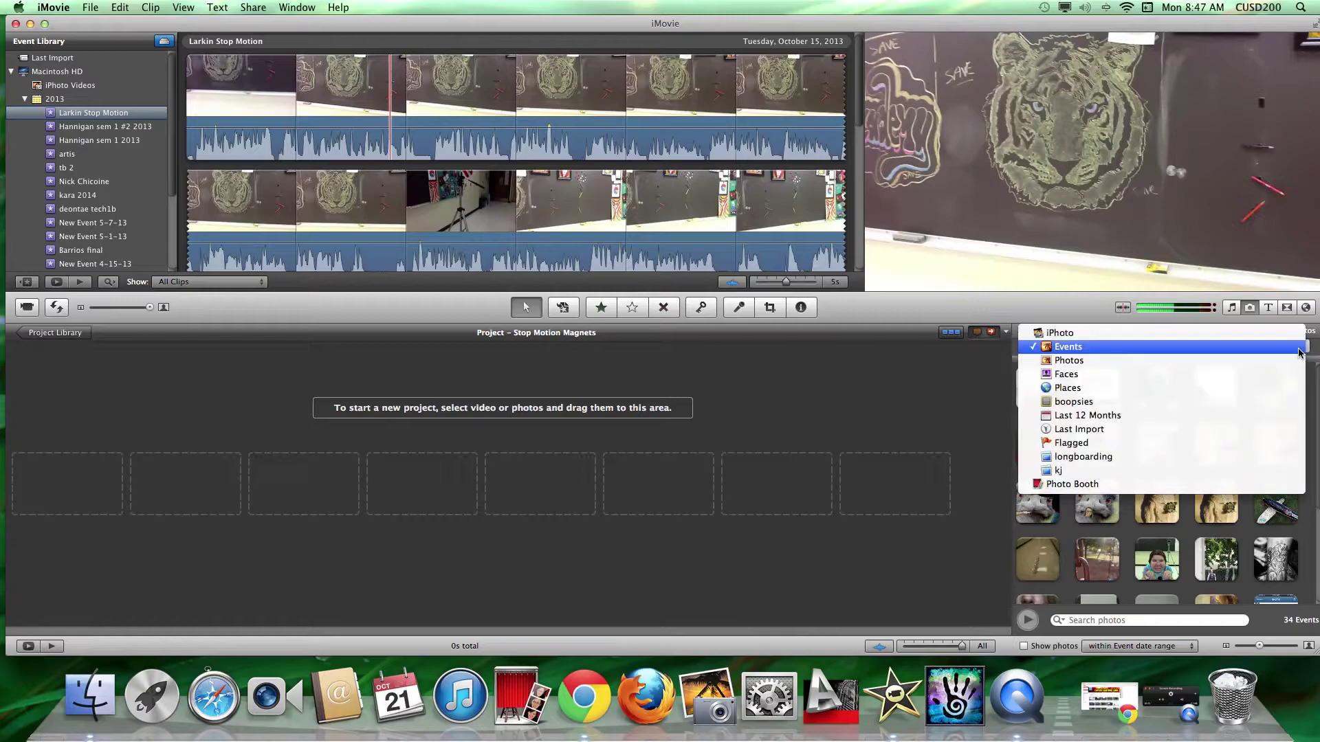
click(1086, 348)
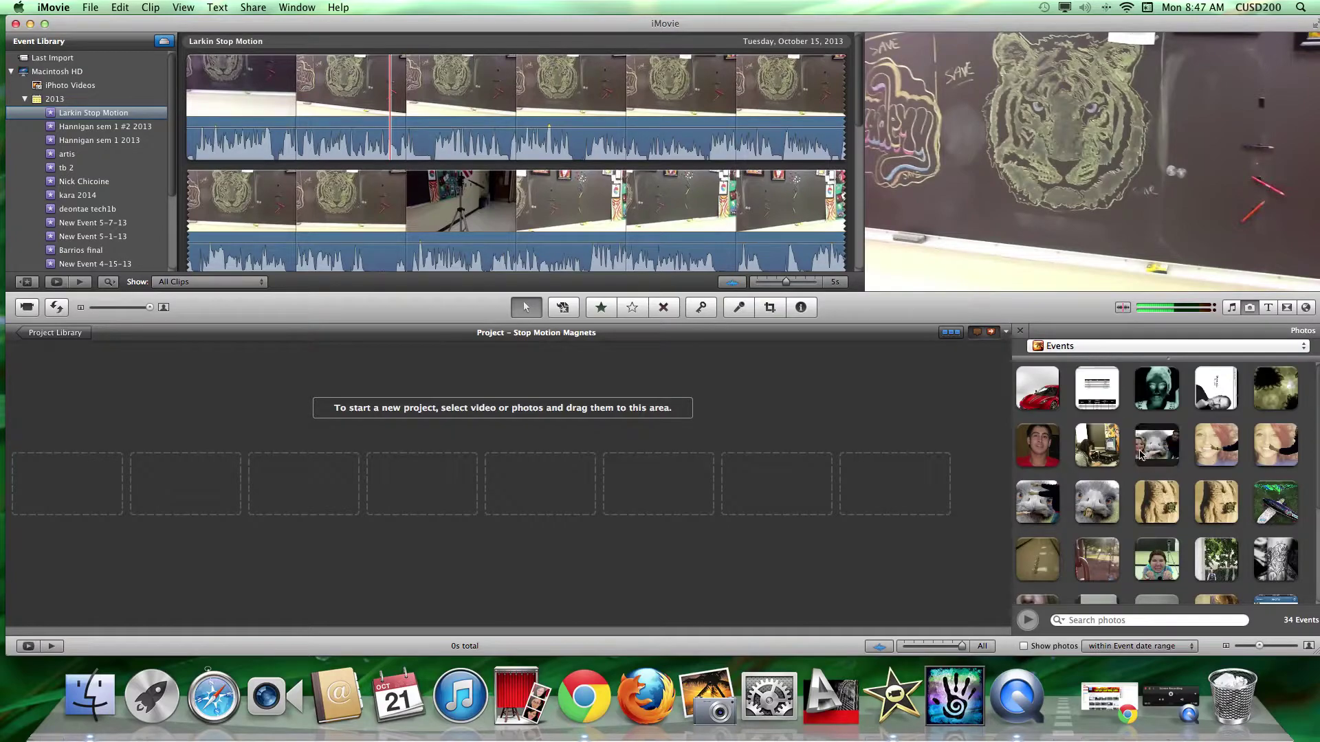
scroll(1141, 457, down, 5)
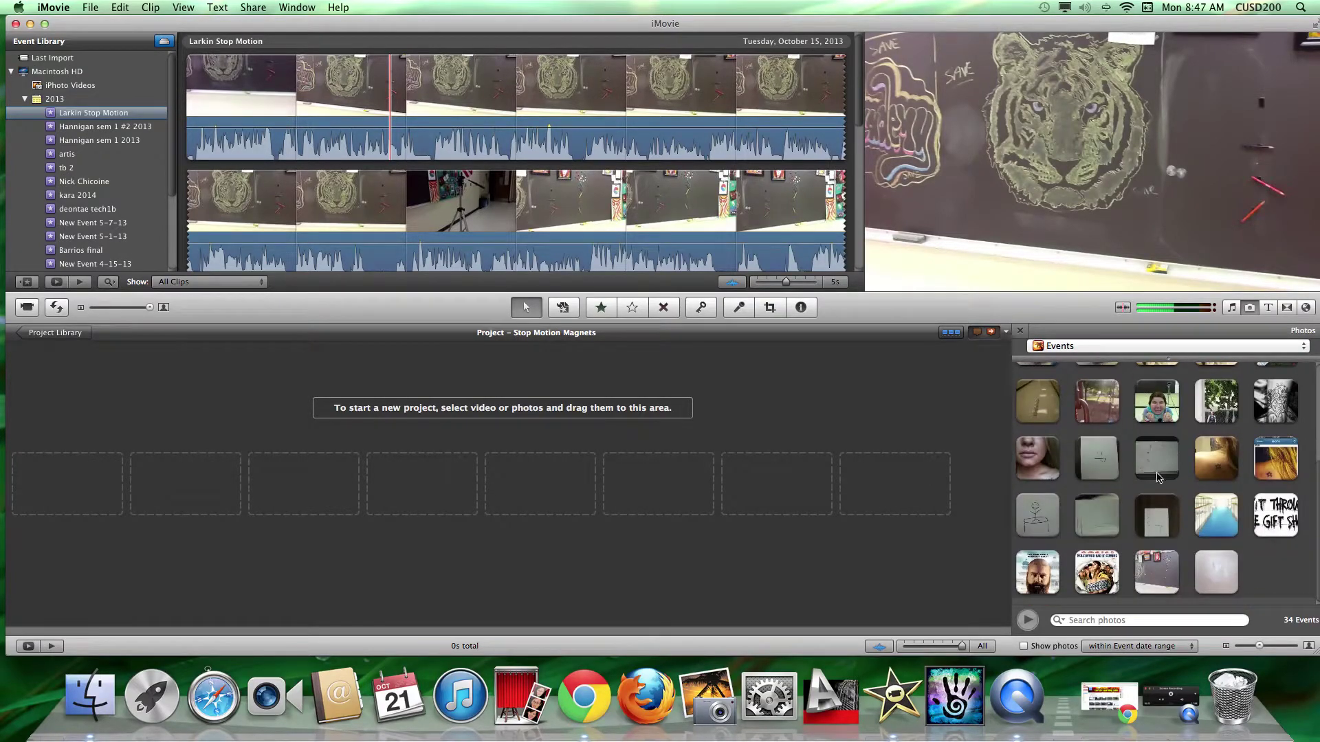
double_click(1158, 572)
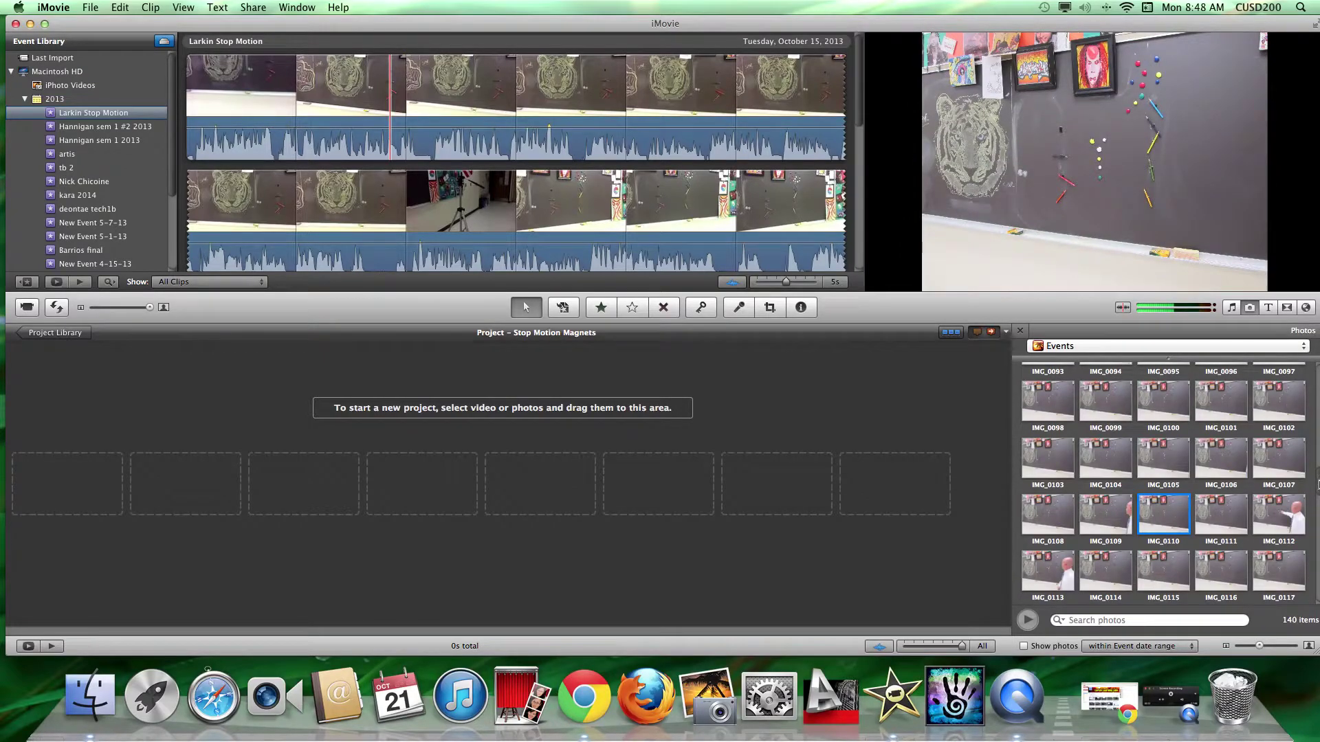
scroll(1169, 485, up, 10)
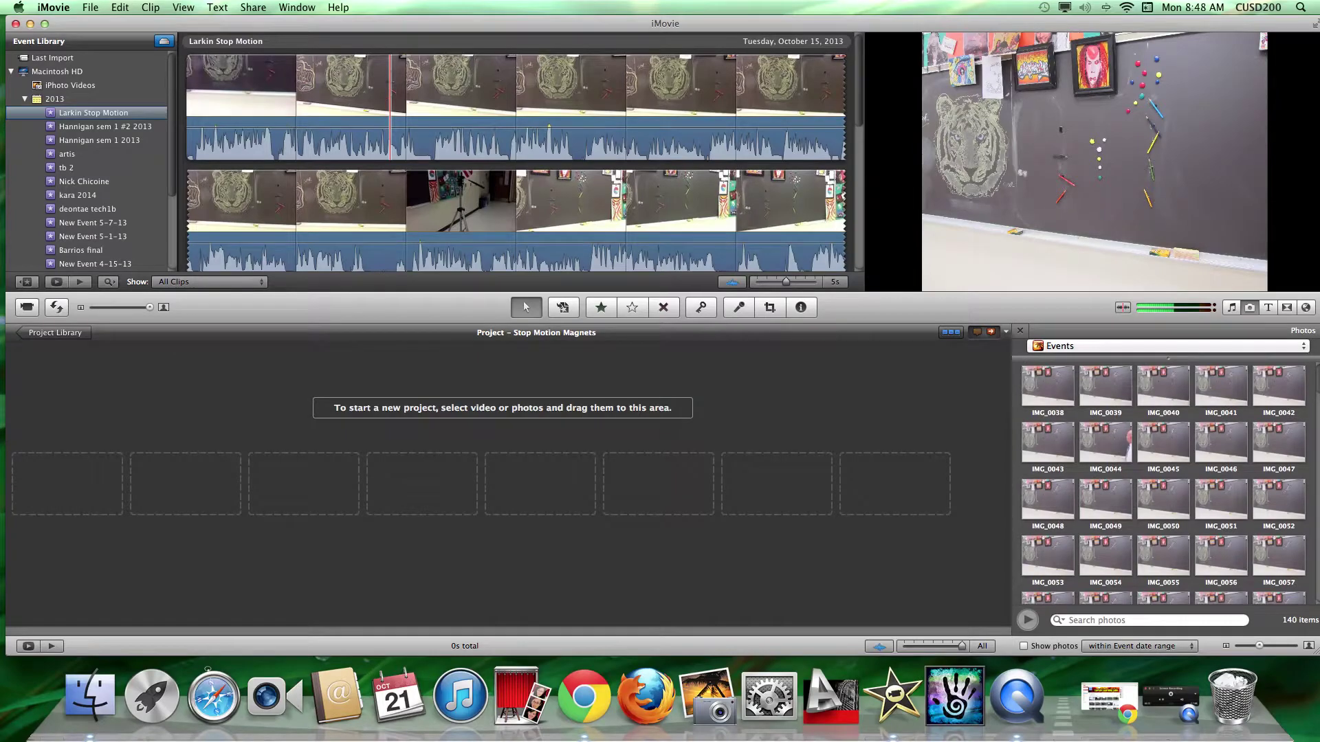
scroll(1313, 577, down, 15)
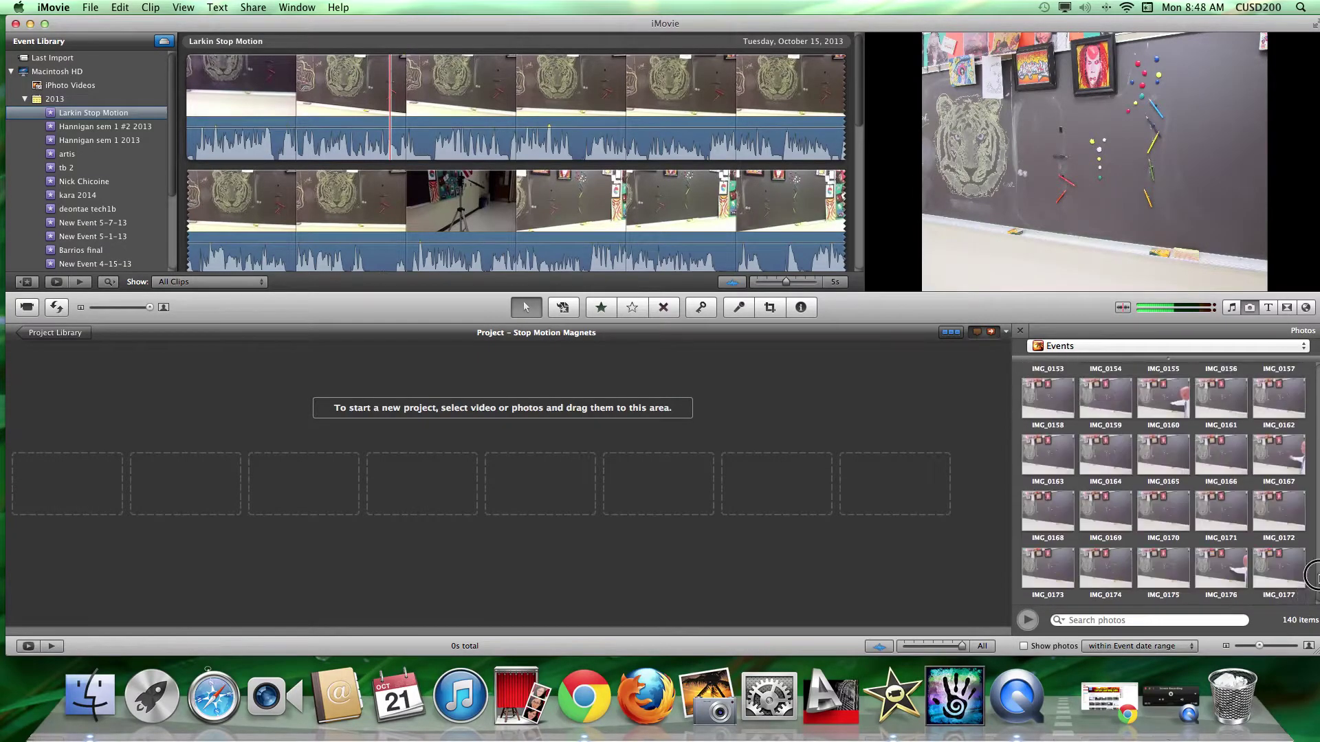
scroll(1313, 578, up, 15)
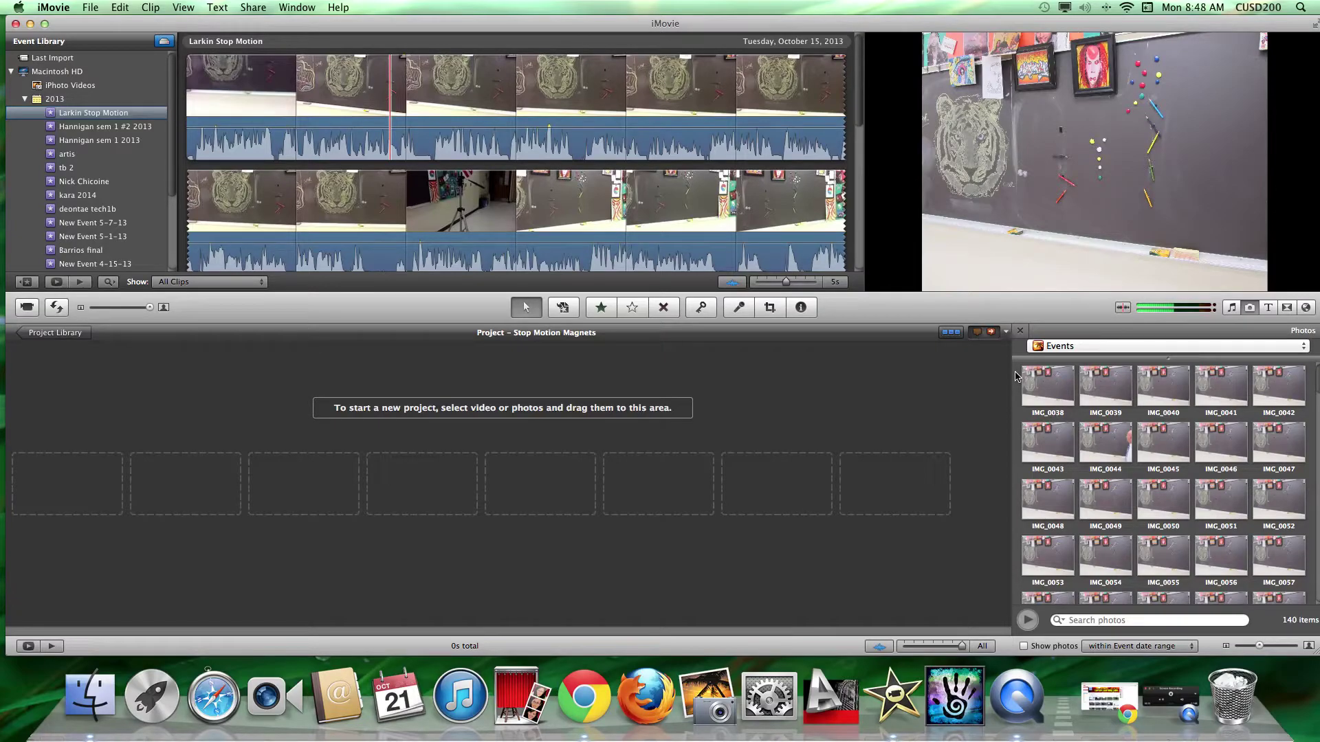
Select the event's photos from IMG_0038 and drag all 140 into the project, totalling 2:20.
drag(1032, 390, 1313, 370)
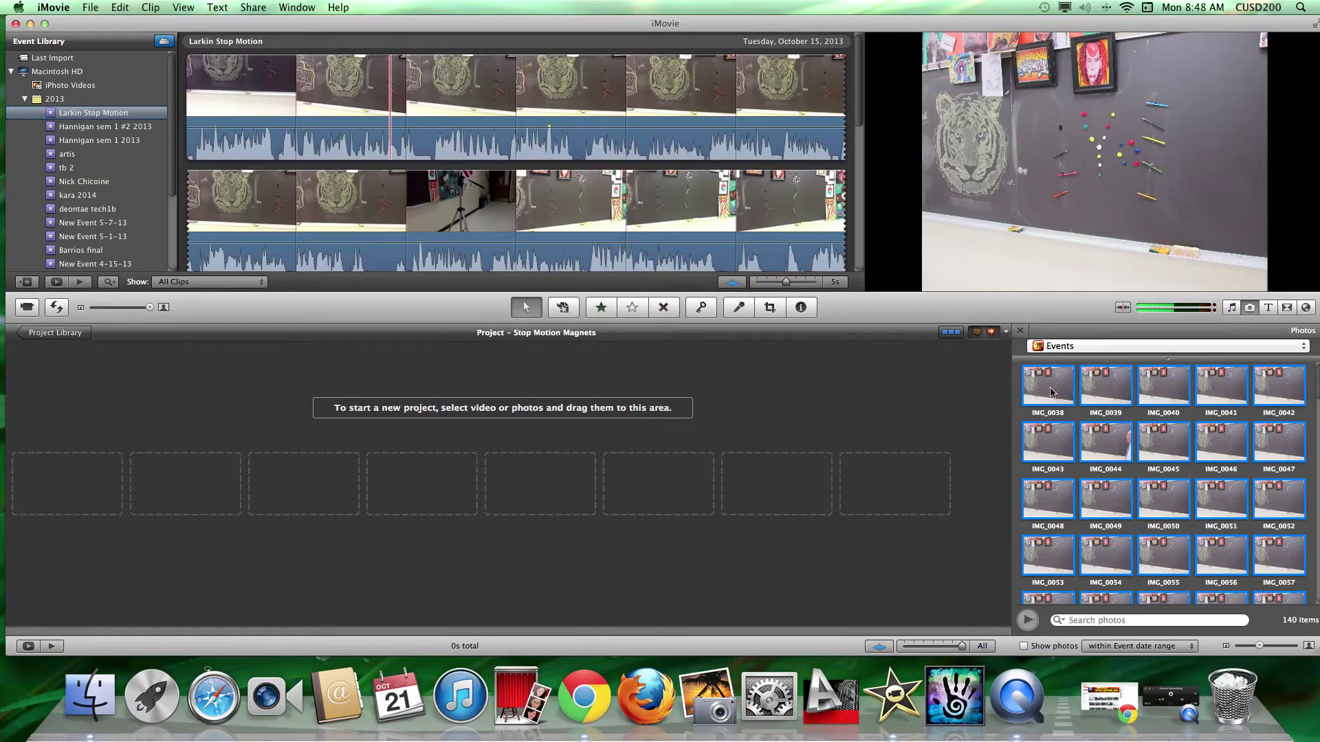
drag(1050, 388, 53, 484)
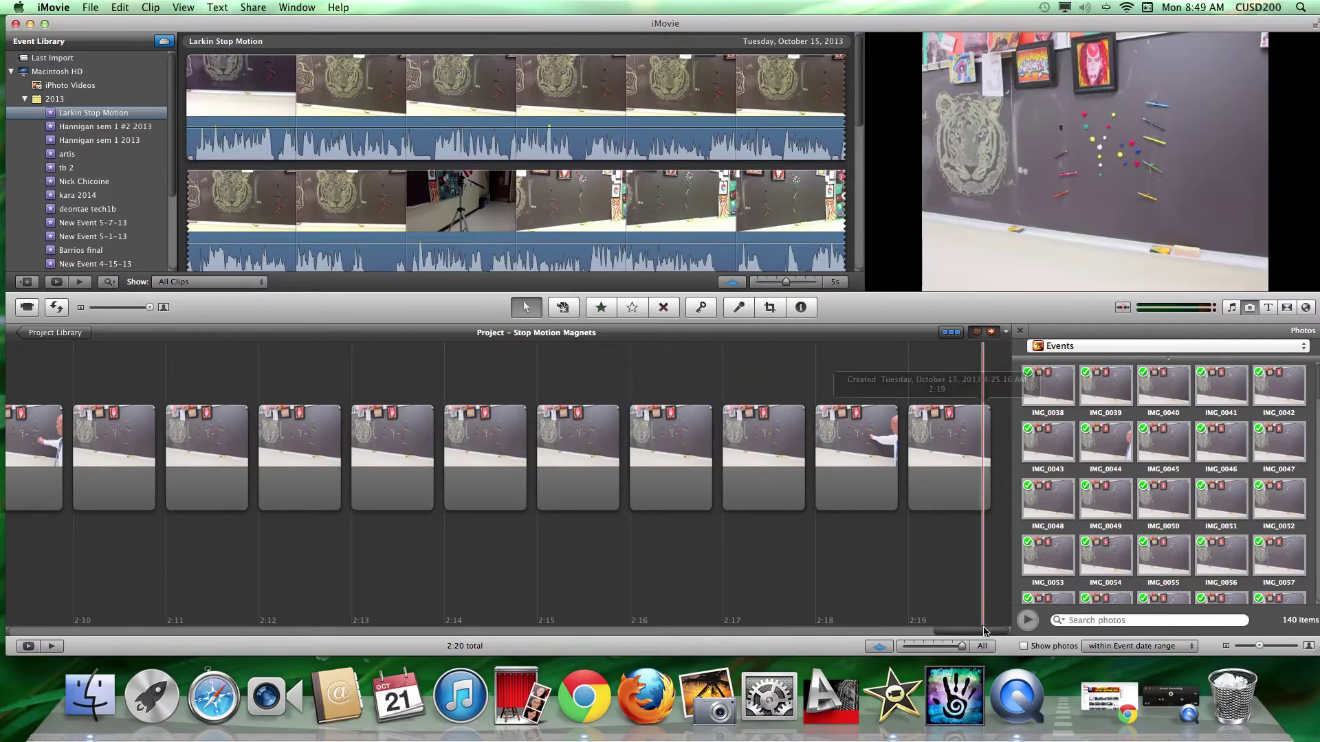
click(780, 631)
Set the first clip's duration to 0.1 s applied to all stills, giving an 18 s project.
drag(779, 631, 23, 631)
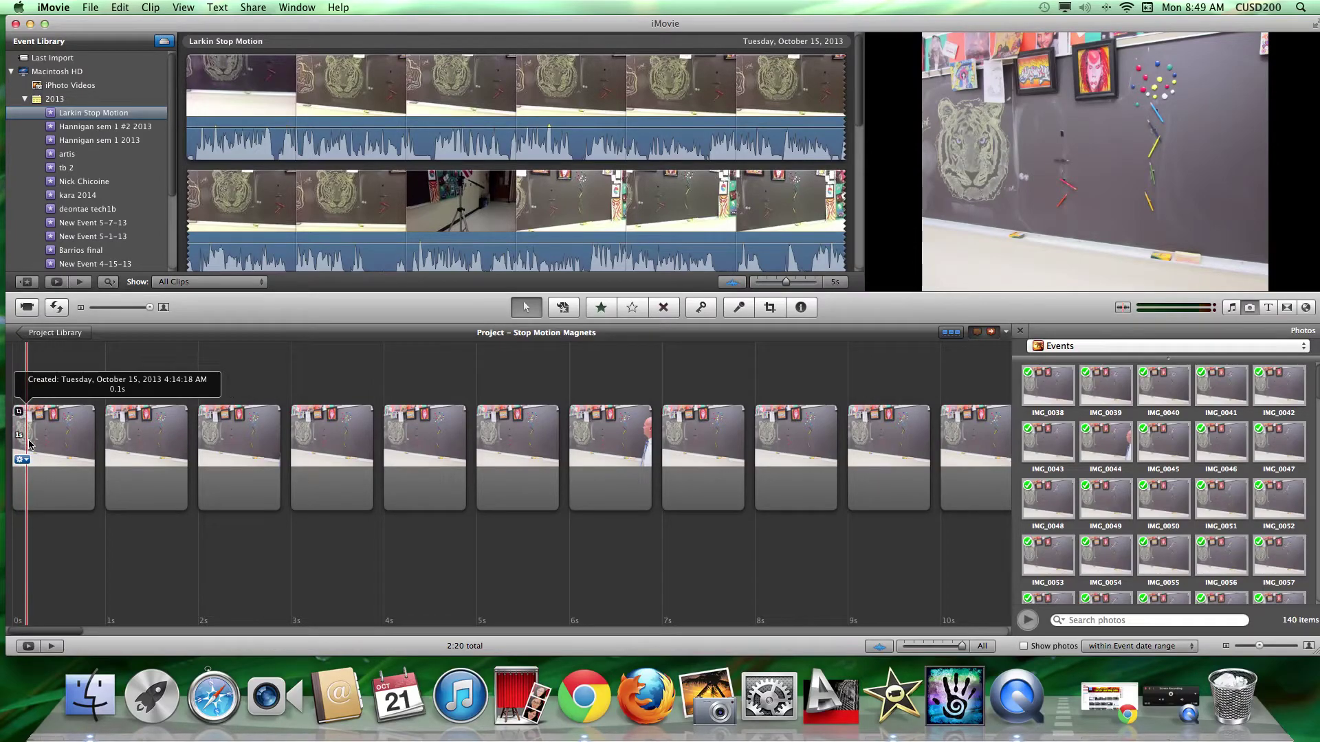
click(26, 462)
click(26, 462)
click(26, 462)
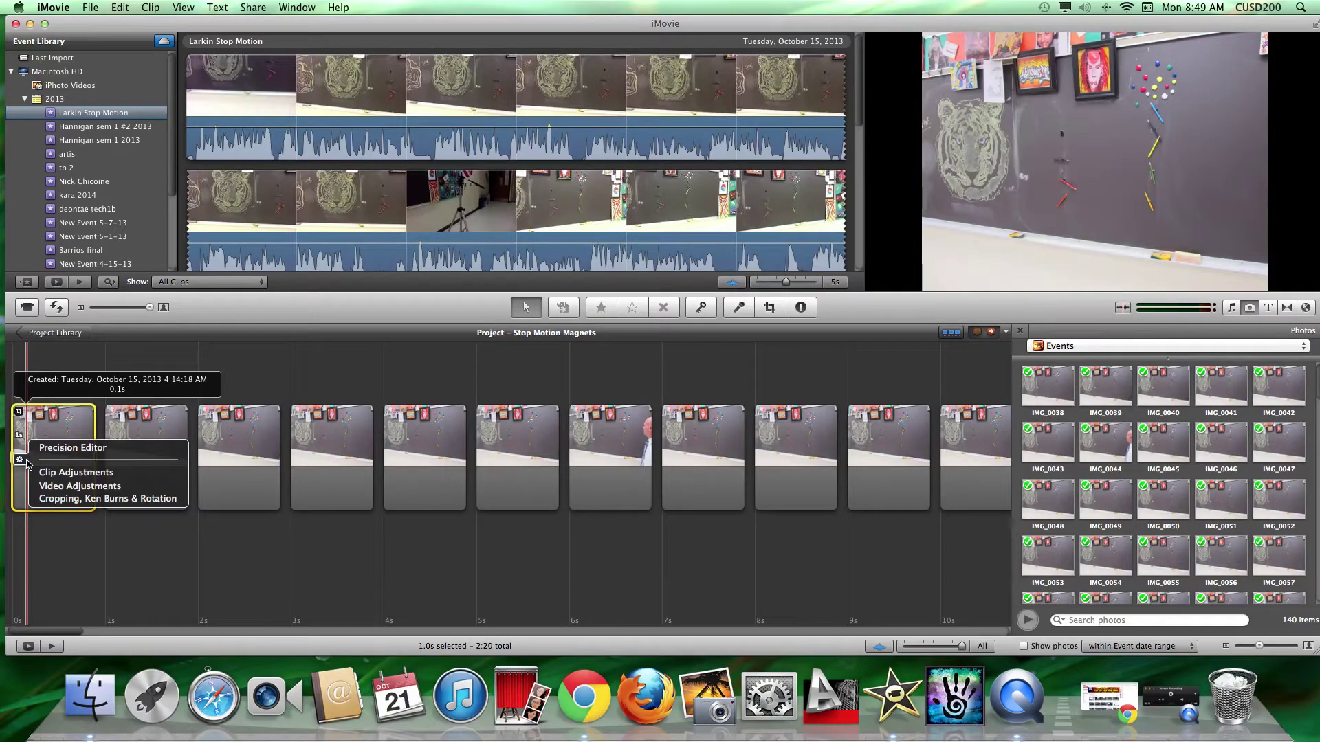
click(49, 475)
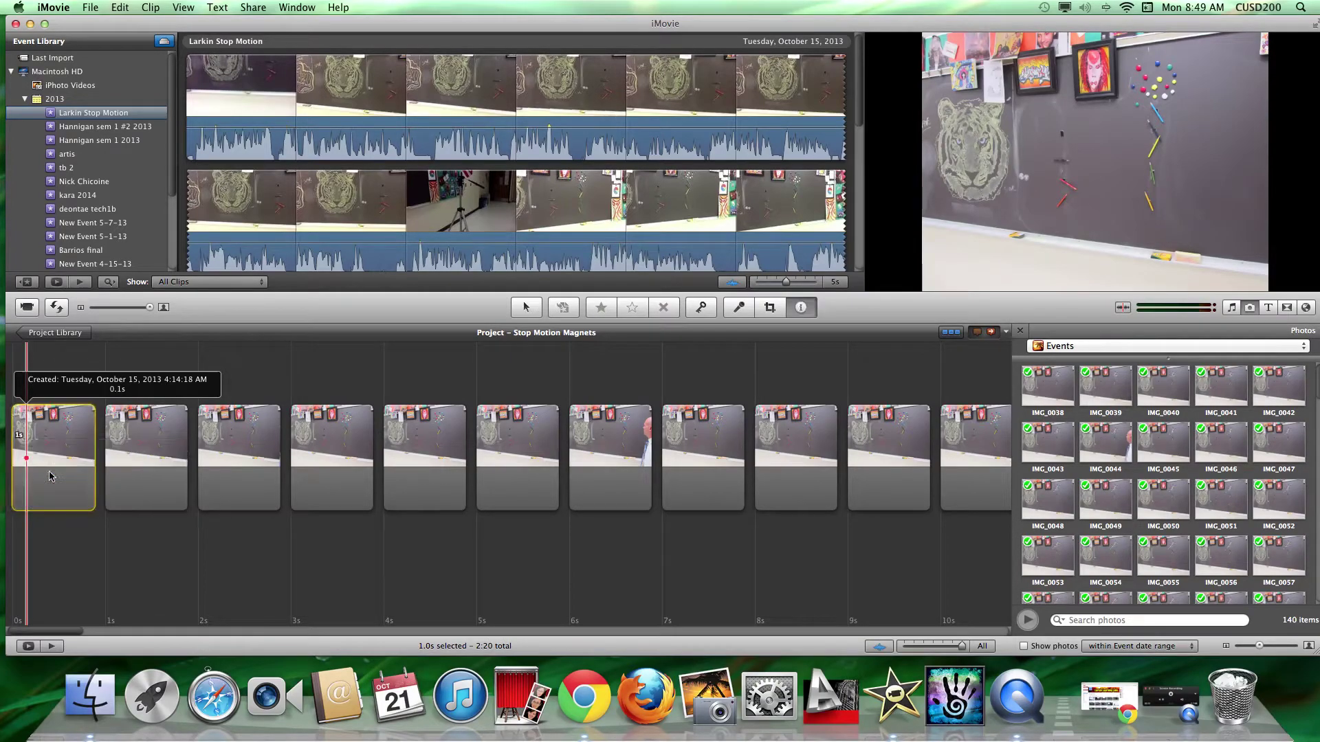
double_click(459, 148)
key(BackSpace)
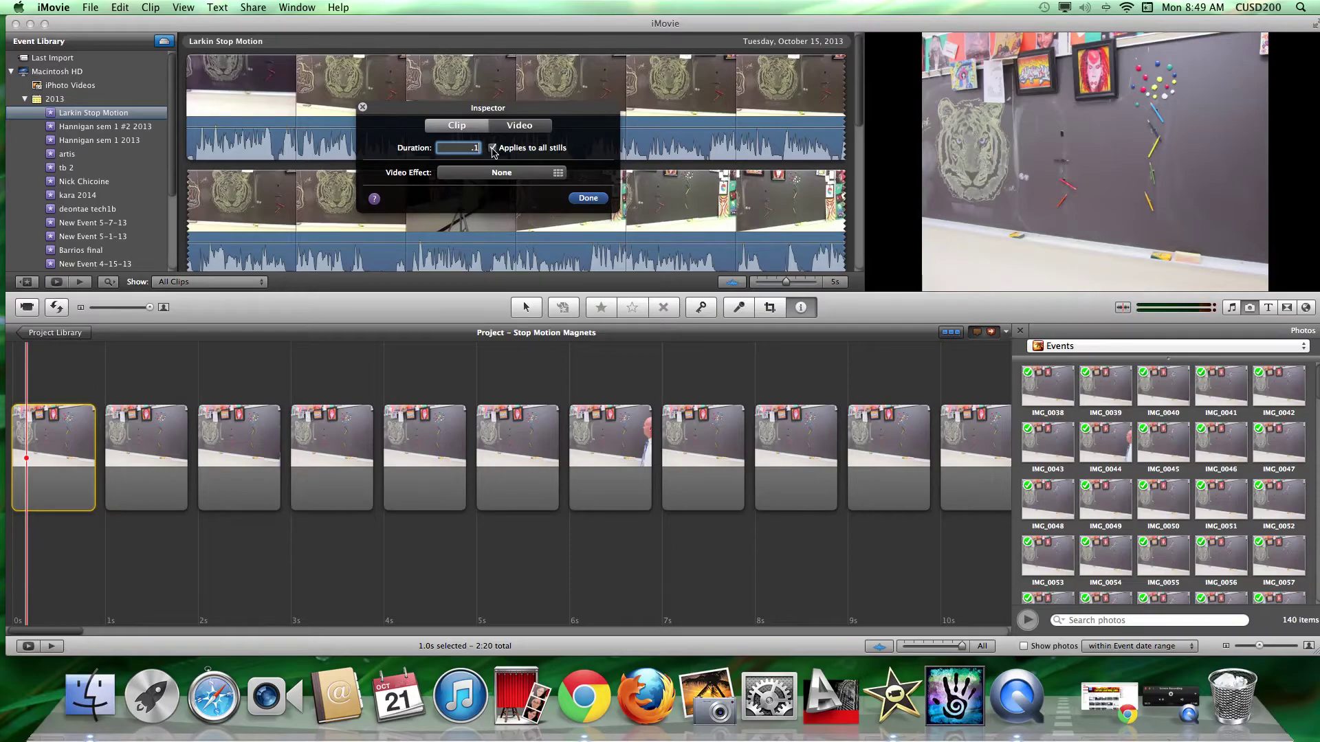
click(592, 201)
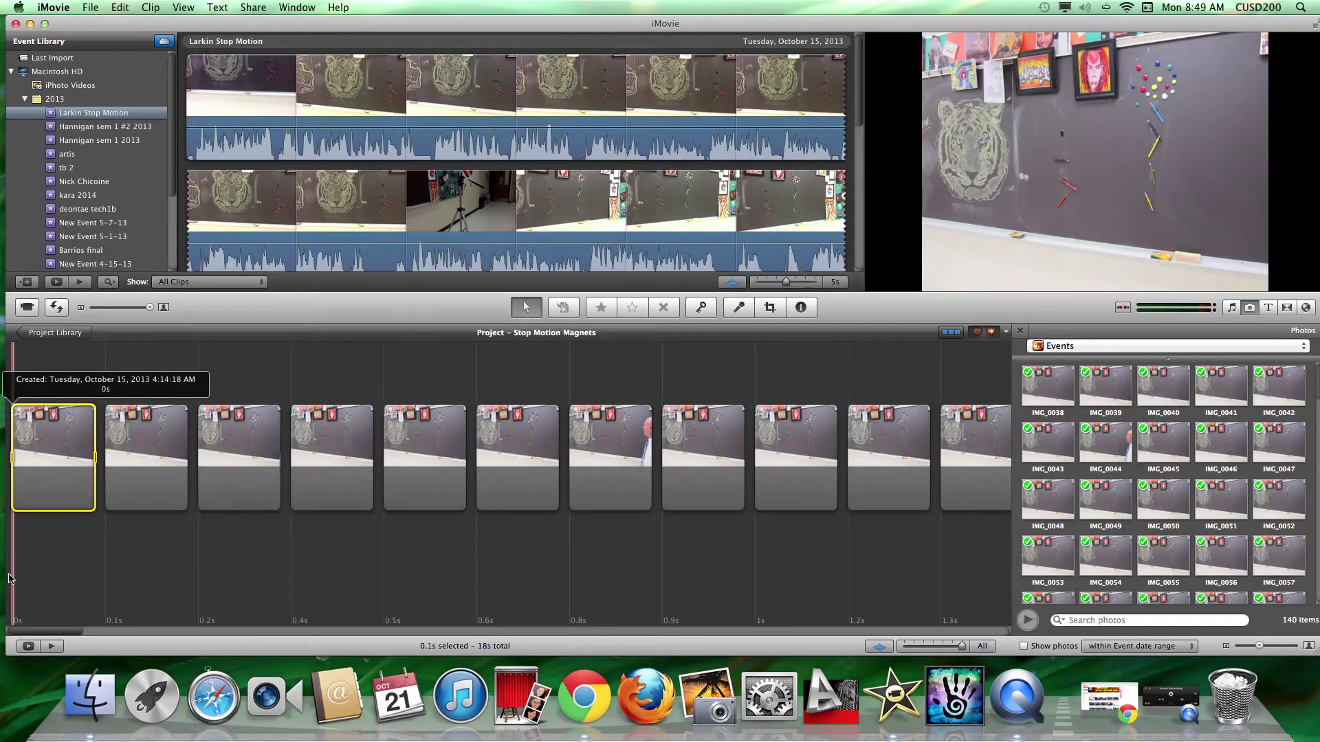
key(space)
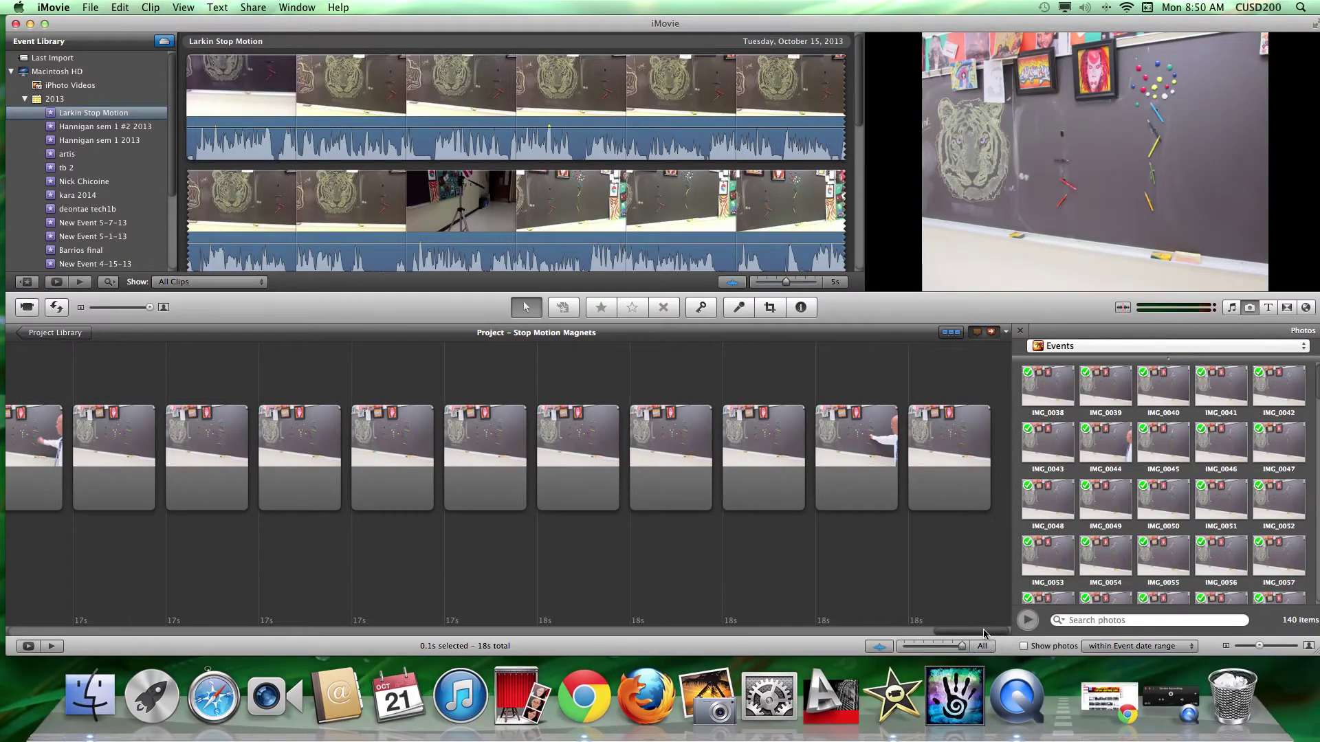
drag(969, 632, 23, 632)
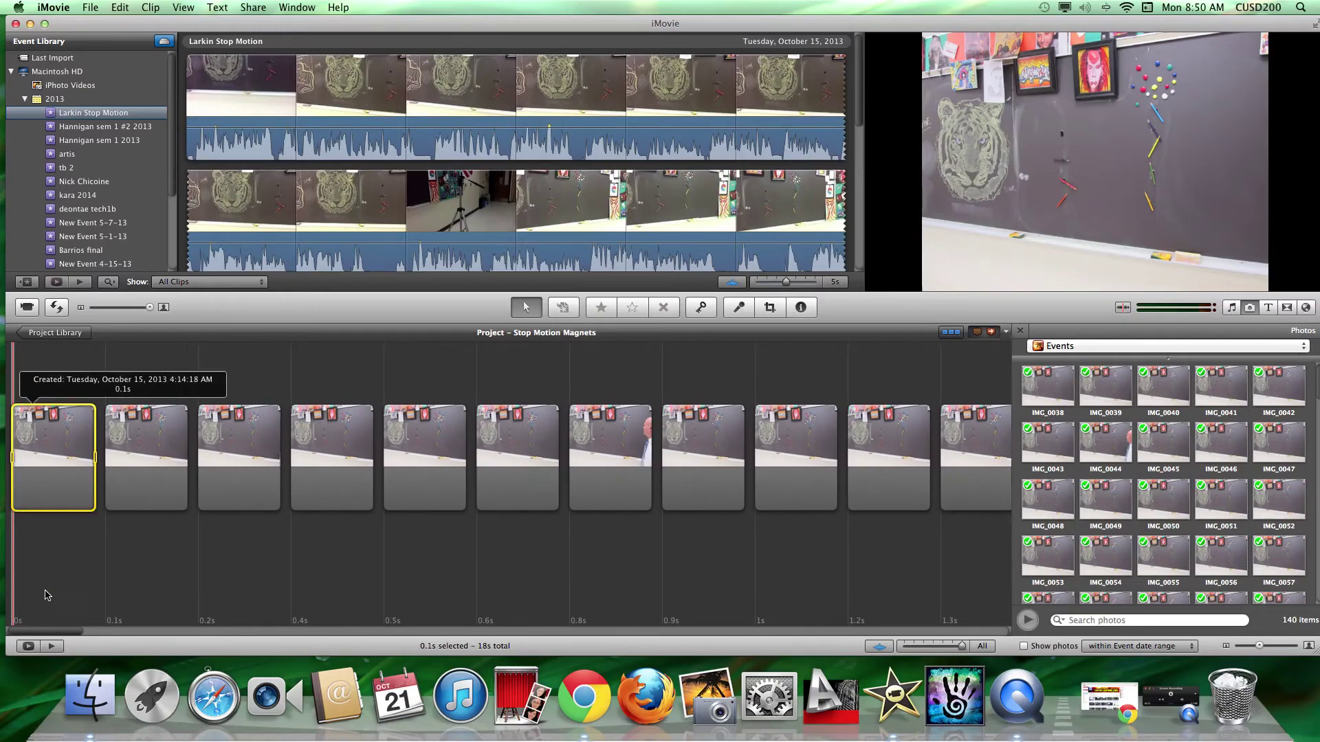
mouse_move(30, 450)
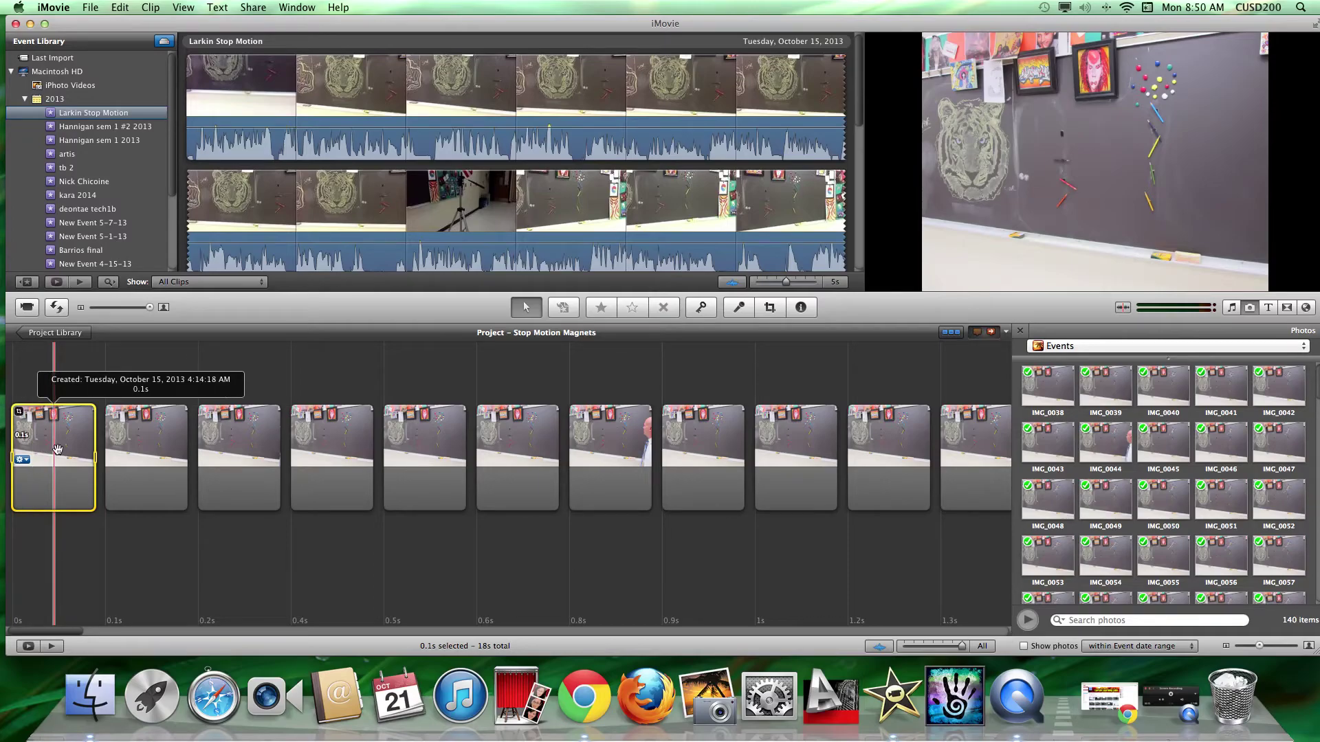
Deselect the clip, show the Titles library, and return the playhead to the project start.
click(781, 575)
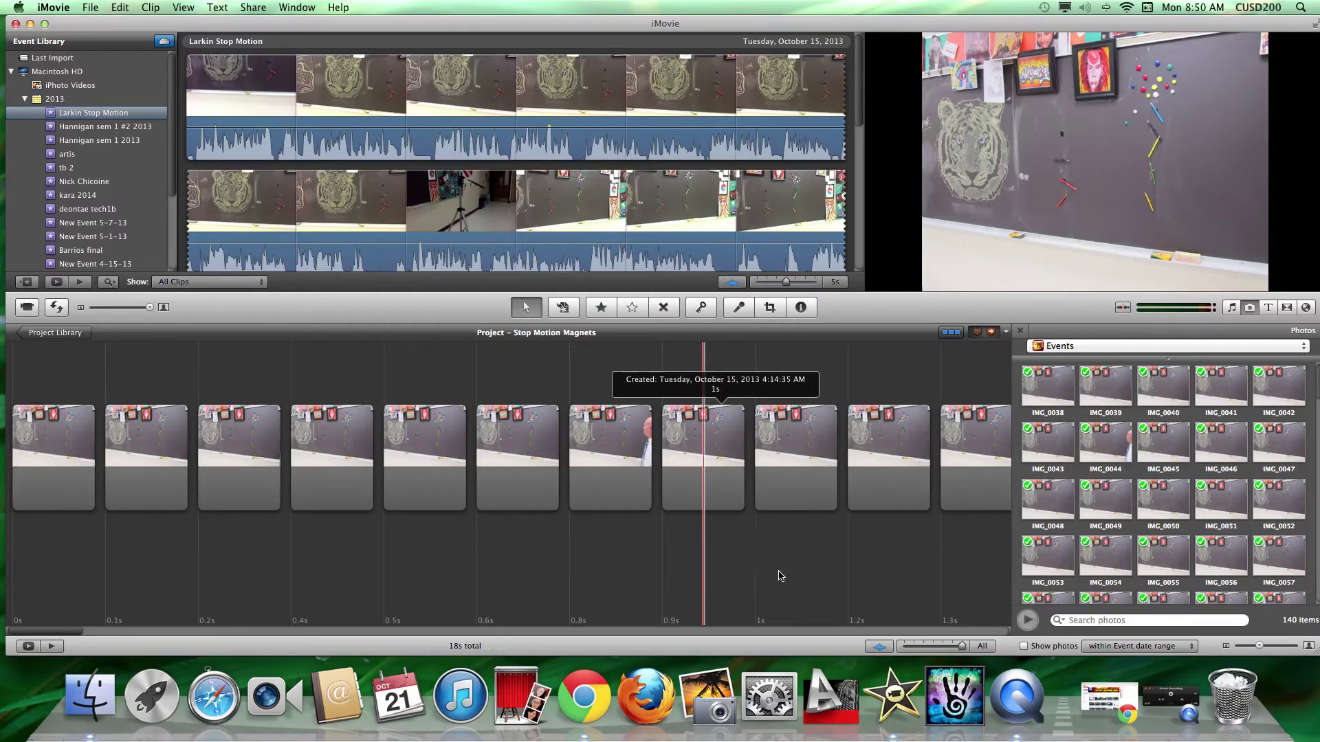
click(1269, 308)
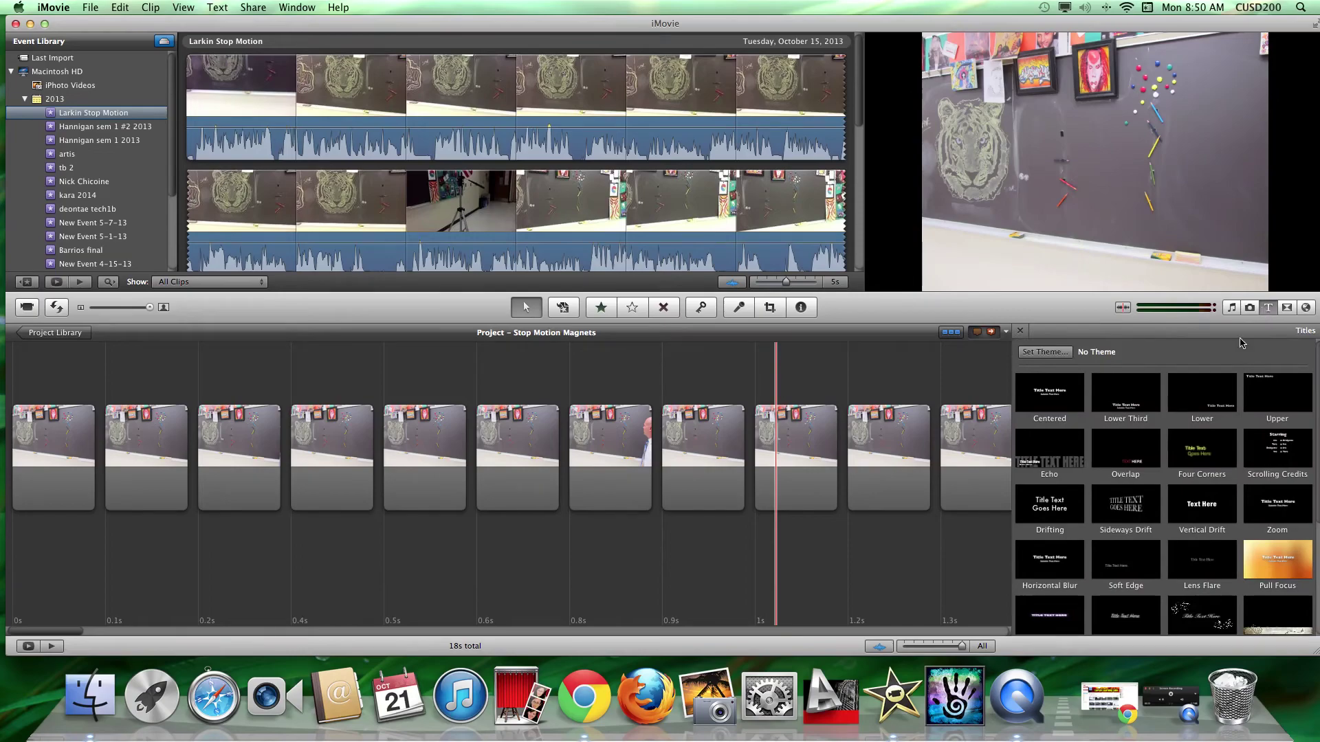
key(Home)
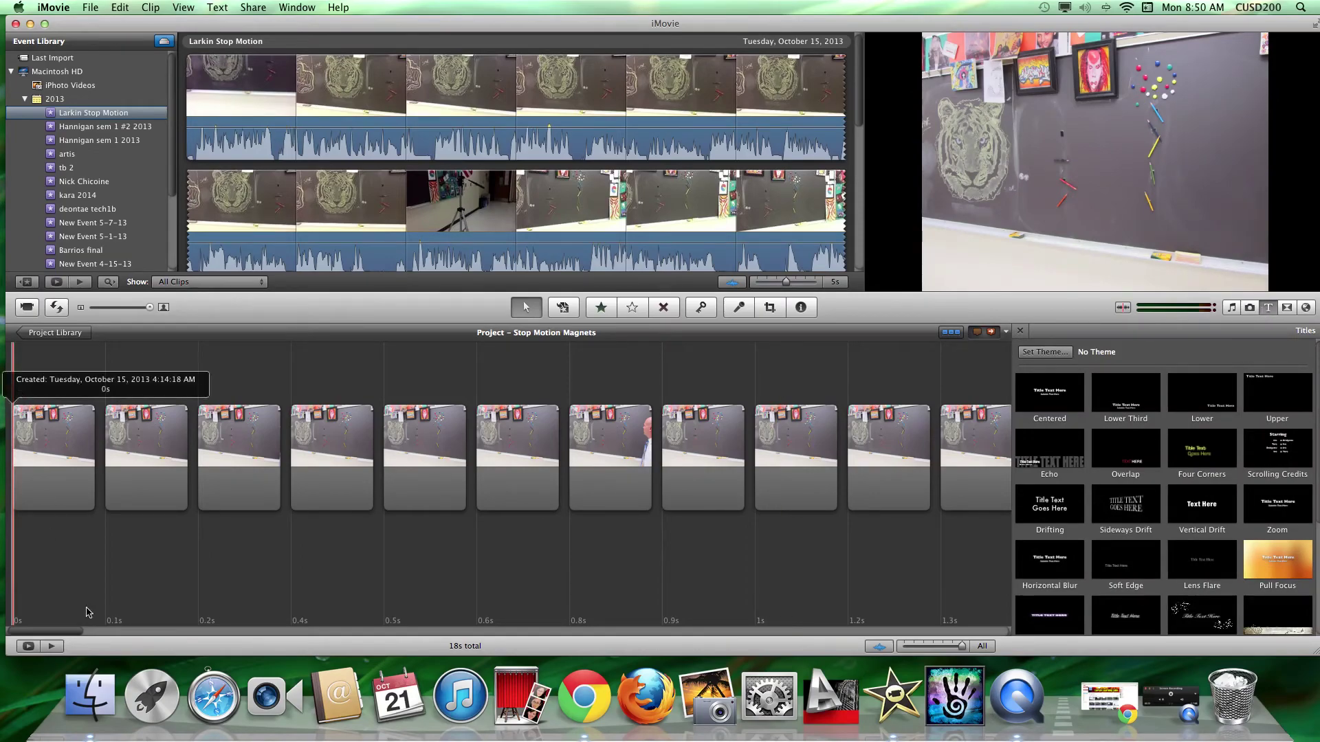
Show the Music and Sound Effects browser listing its 200 Jingles tracks.
click(1233, 309)
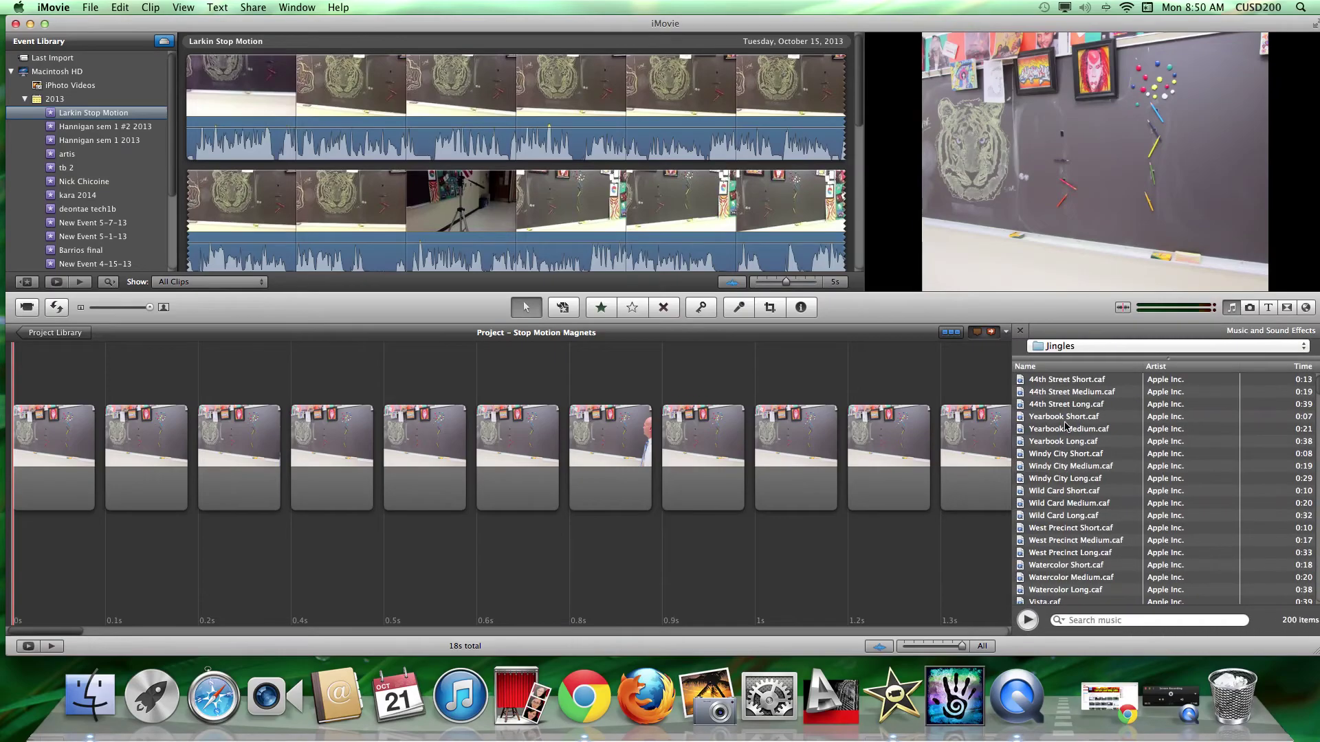
click(1140, 352)
click(1139, 348)
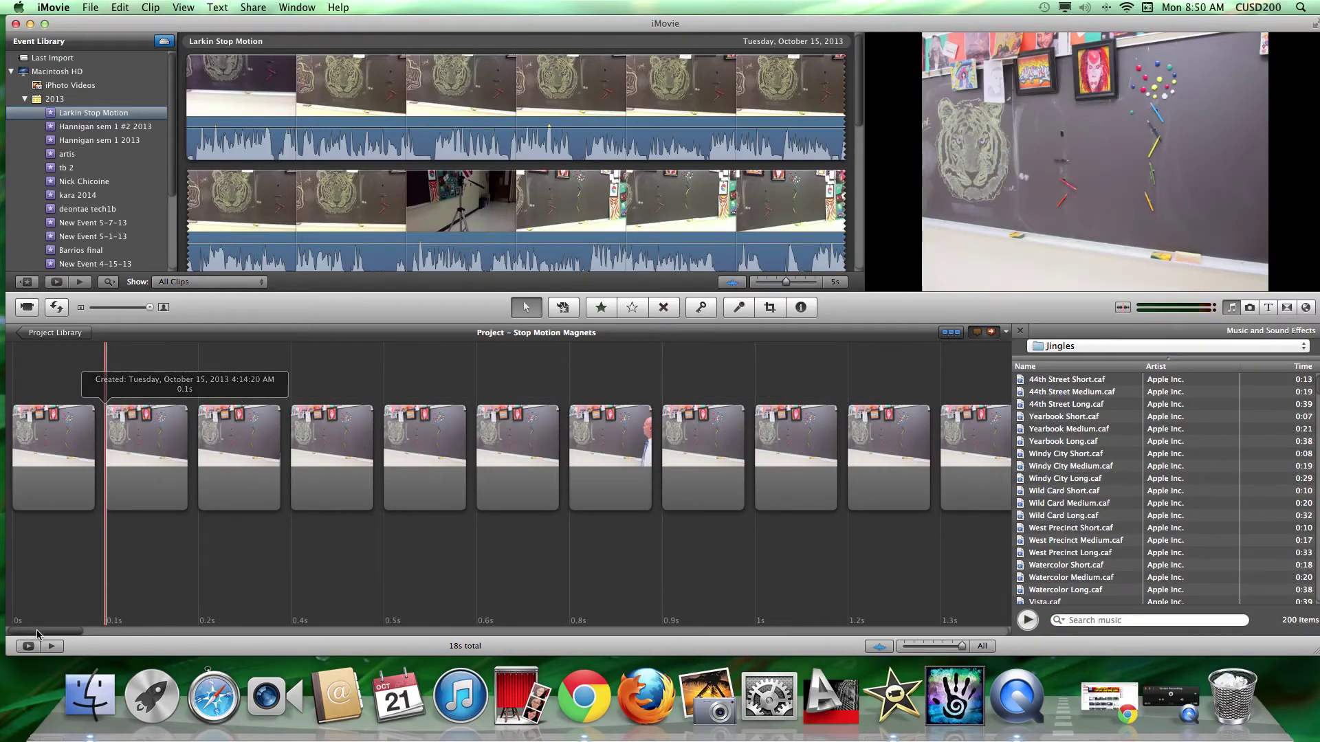
drag(49, 630, 974, 634)
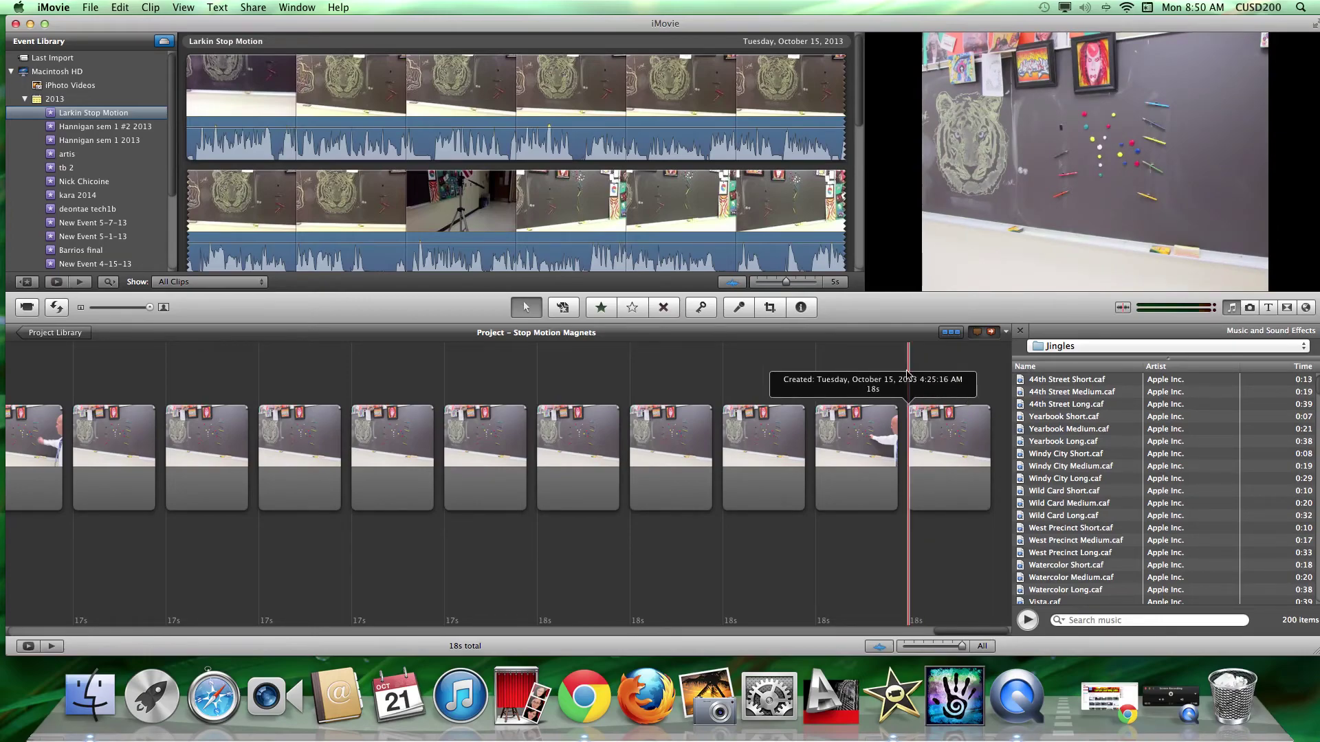
mouse_move(961, 446)
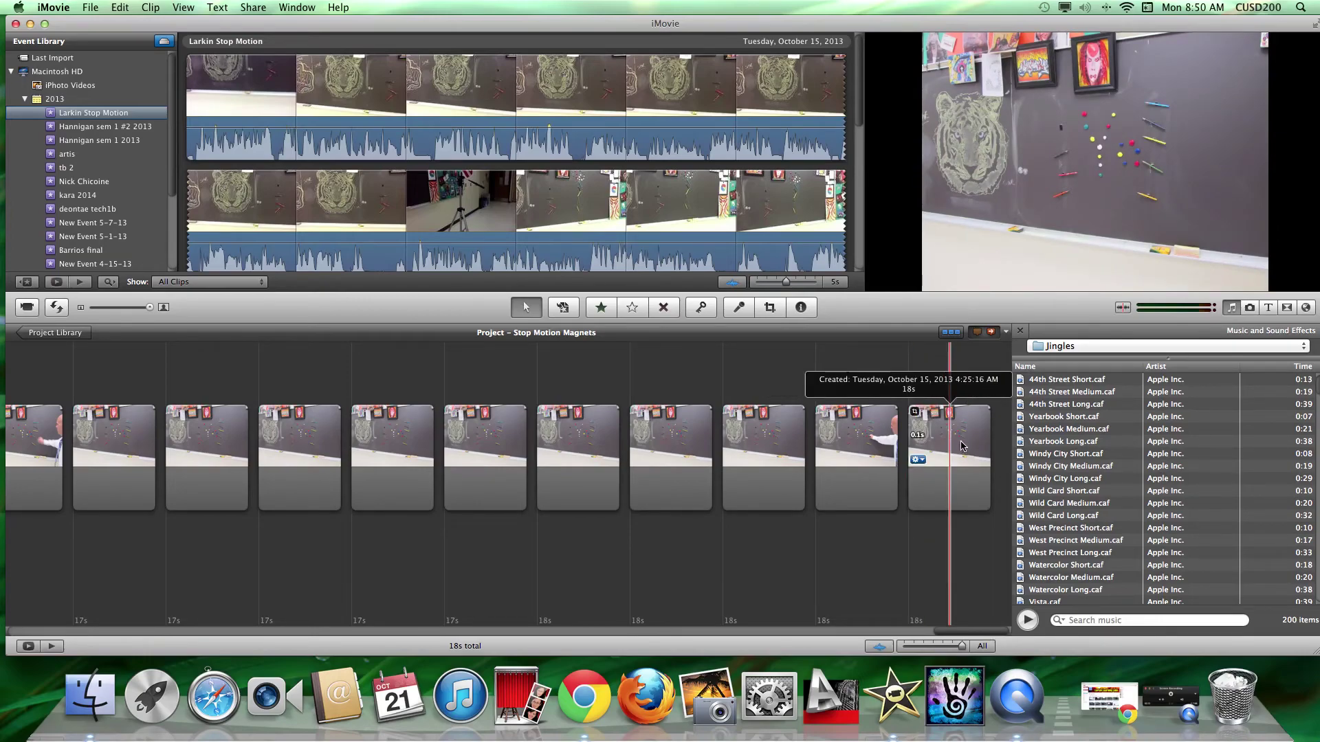